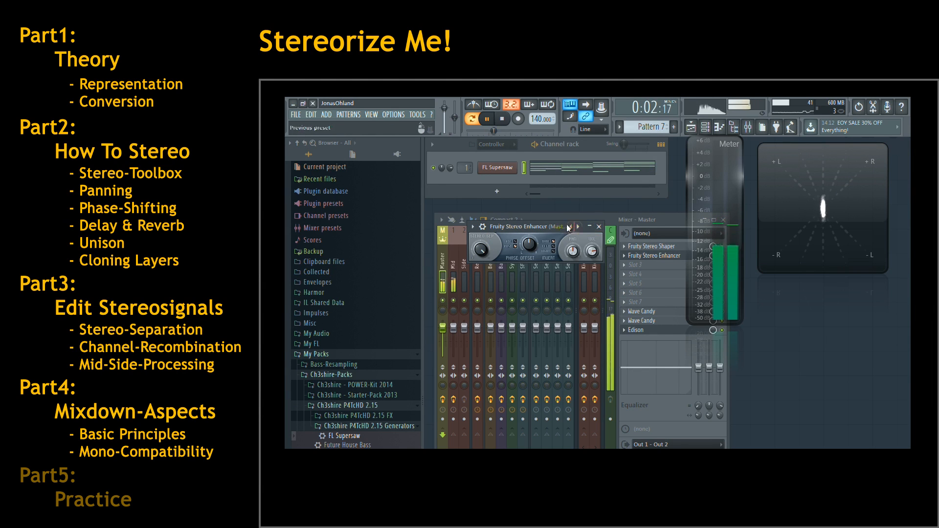
Step: Open Fruity Stereo Shaper on the master track in place of the Stereo Enhancer and try out its left/right delay
{"action": "left_click_drag", "start_coordinate": [556, 226], "coordinate": [562, 272]}
{"action": "left_click", "coordinate": [661, 246]}
{"action": "left_click", "coordinate": [661, 246]}
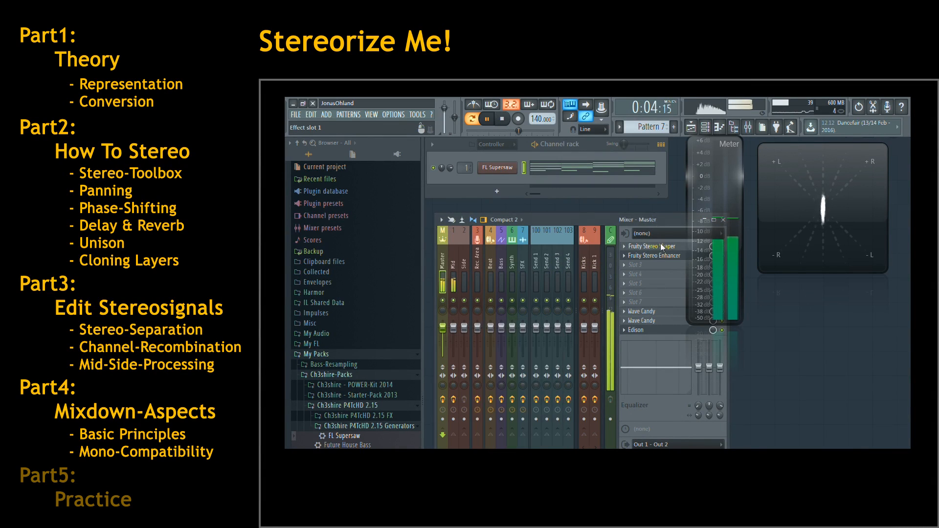
{"action": "left_click", "coordinate": [661, 247]}
{"action": "left_click_drag", "start_coordinate": [504, 331], "coordinate": [508, 237]}
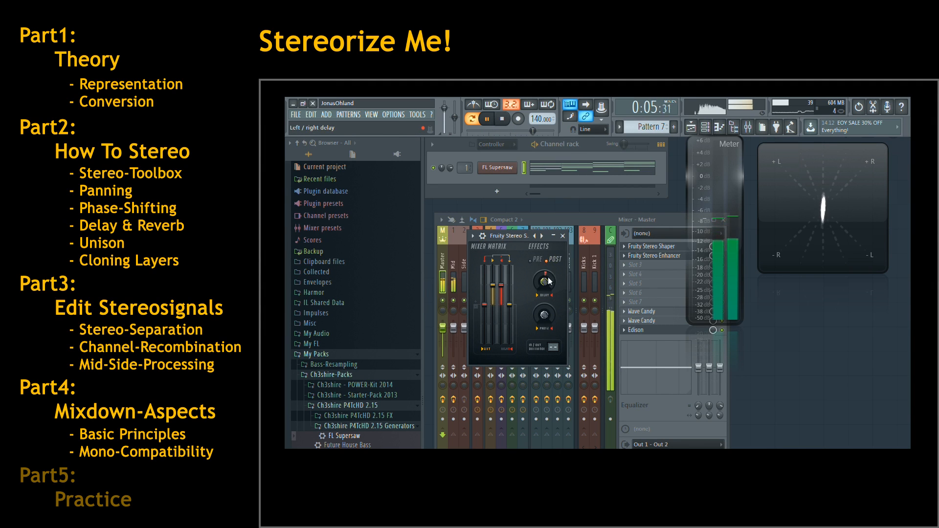
{"action": "right_click", "coordinate": [550, 279]}
{"action": "left_click", "coordinate": [556, 284]}
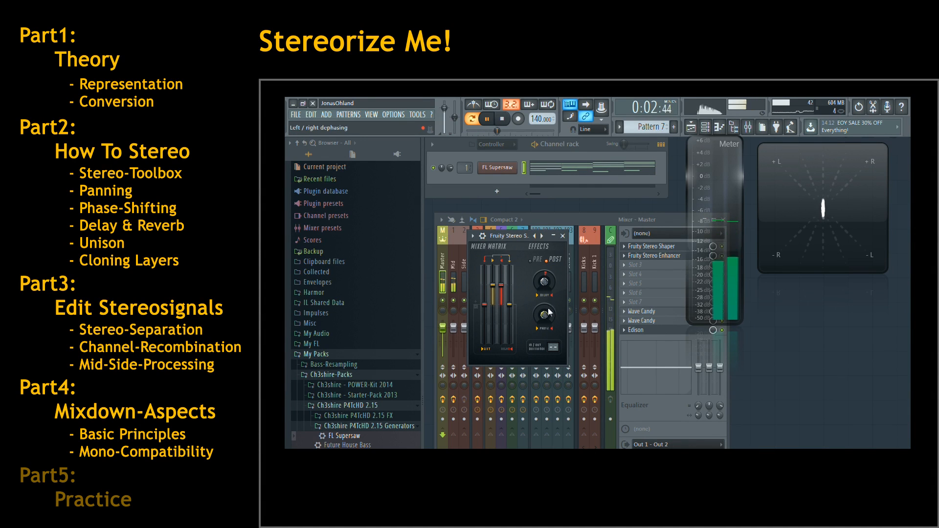
{"action": "left_click", "coordinate": [501, 120]}
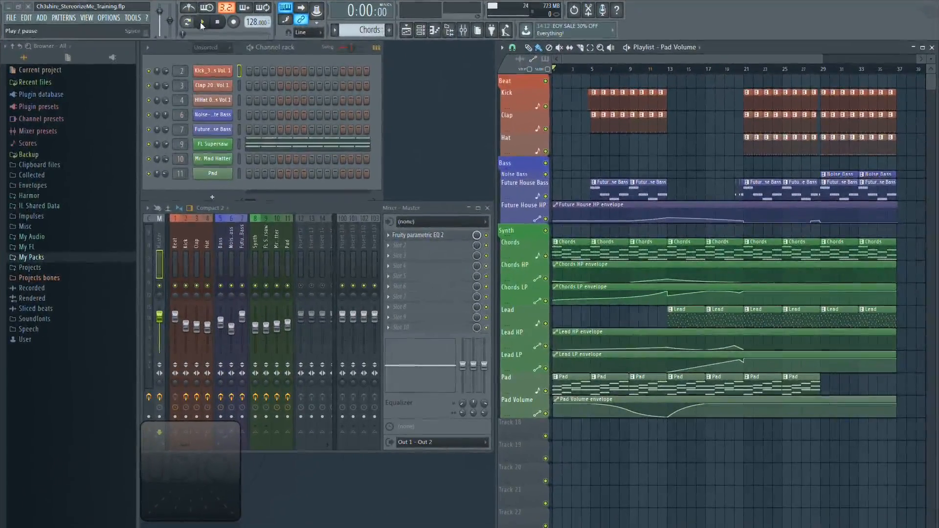
Step: Play the training arrangement from the start to listen to the mix, and stop playback
{"action": "left_click", "coordinate": [230, 33]}
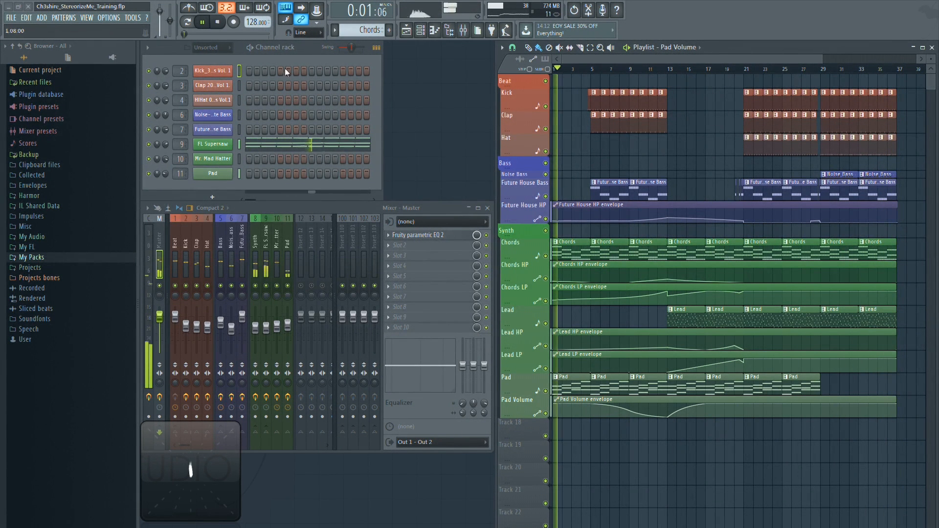
{"action": "left_click", "coordinate": [216, 21]}
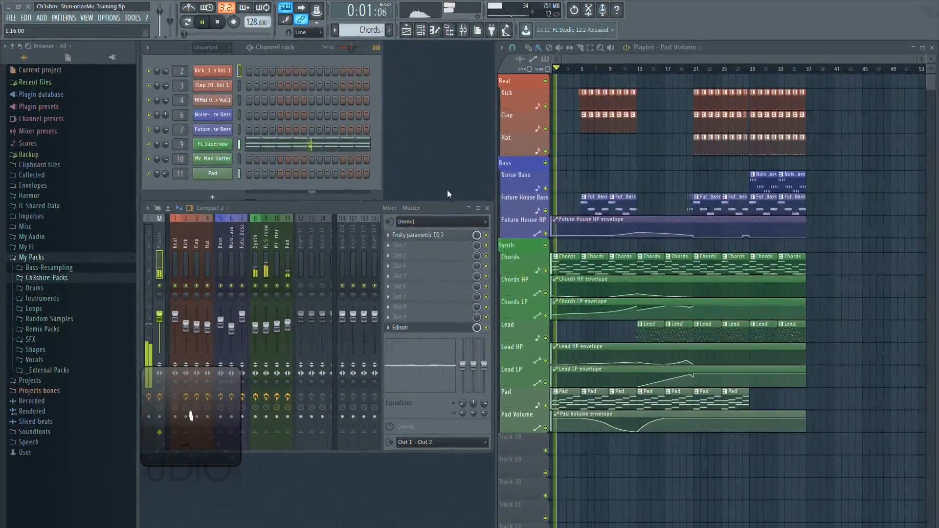
Step: Open the FL Supersaw patch and increase its unison panning and reverb
{"action": "left_click", "coordinate": [219, 145]}
{"action": "left_click_drag", "start_coordinate": [424, 148], "coordinate": [351, 212]}
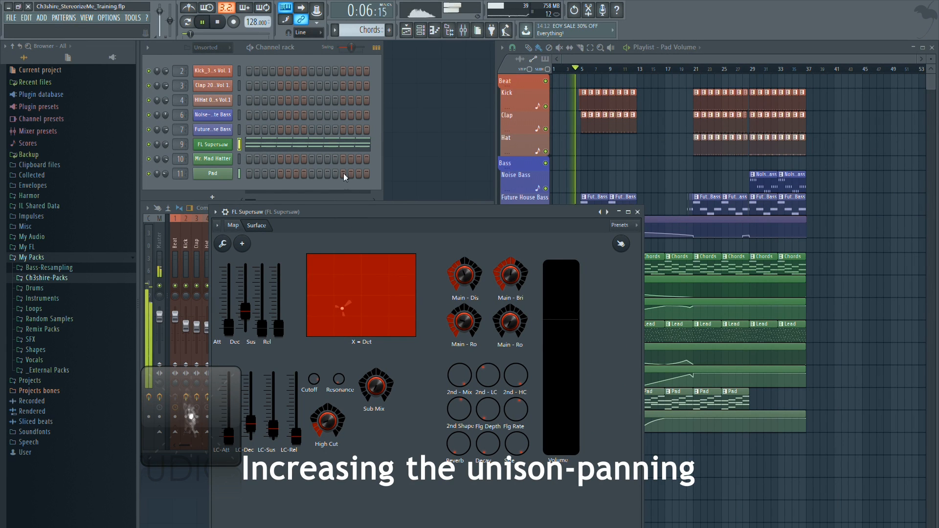
{"action": "left_click_drag", "start_coordinate": [344, 174], "coordinate": [342, 183]}
{"action": "left_click_drag", "start_coordinate": [460, 442], "coordinate": [462, 421]}
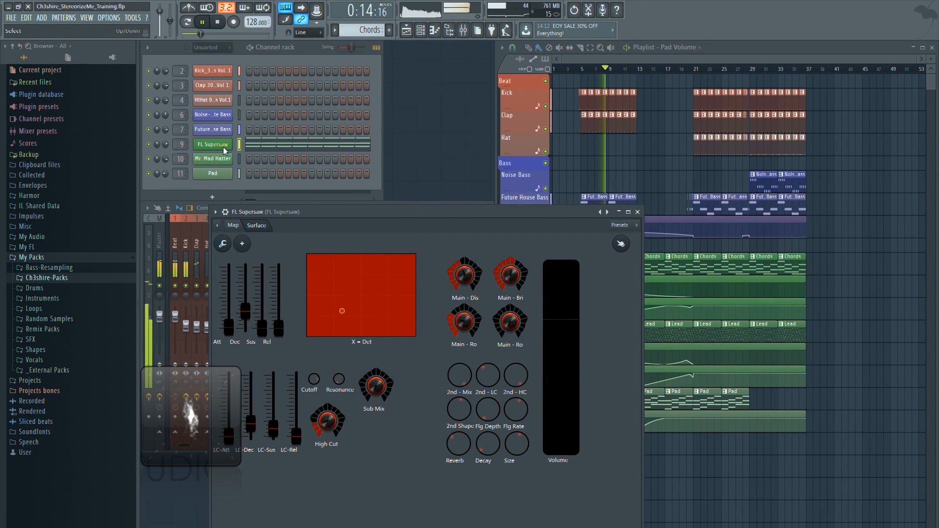
Step: Solo the FL Supersaw channel and switch playback to pattern mode to check the chords
{"action": "right_click", "coordinate": [150, 146]}
{"action": "left_click", "coordinate": [166, 149]}
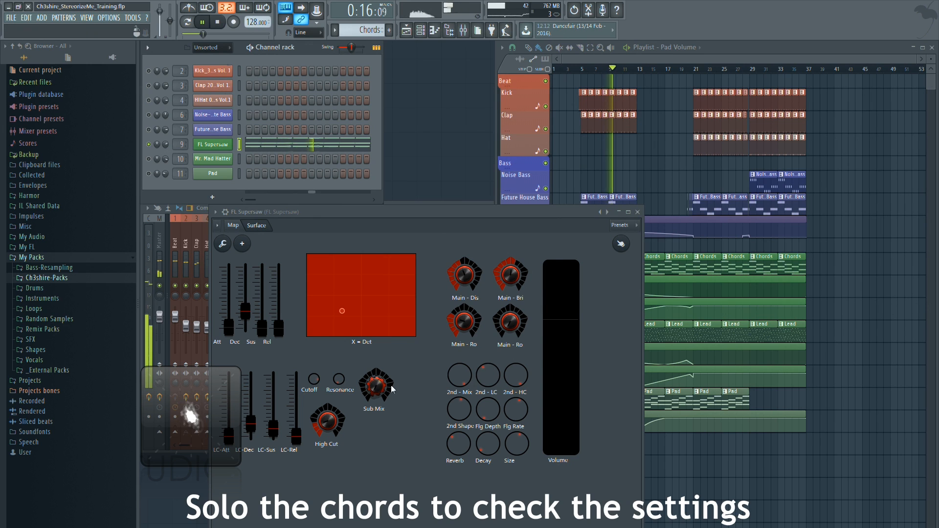
{"action": "key", "text": "l"}
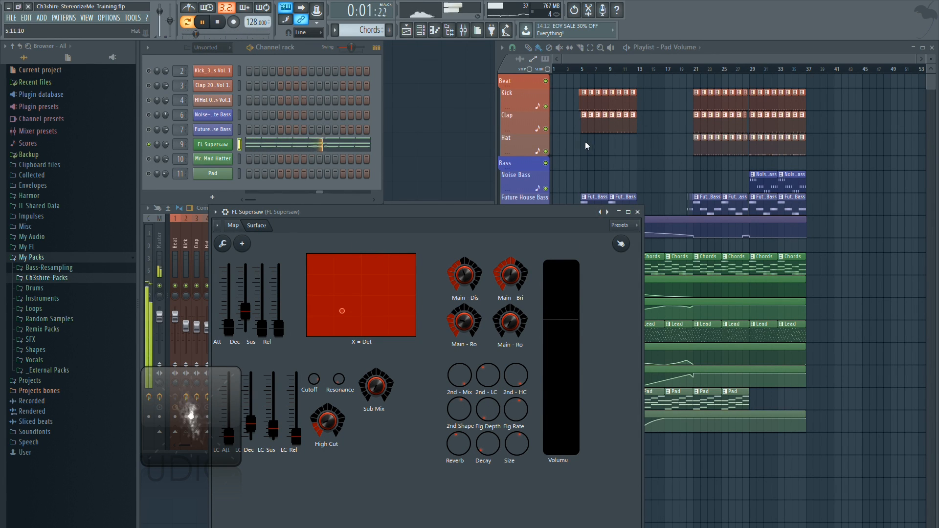
Step: Open the Pad pattern from the playlist and play it with only the Pad channel active
{"action": "right_click", "coordinate": [565, 181]}
{"action": "double_click", "coordinate": [568, 392]}
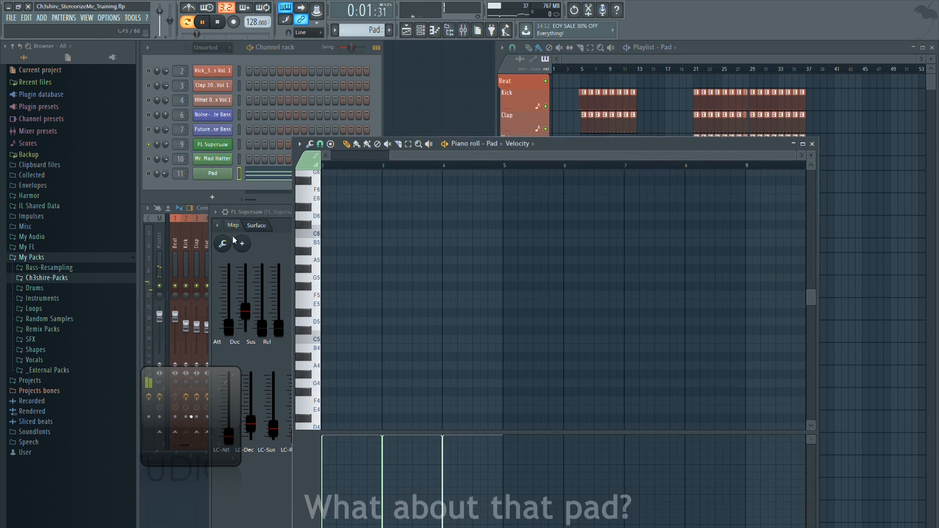
{"action": "left_click", "coordinate": [148, 173]}
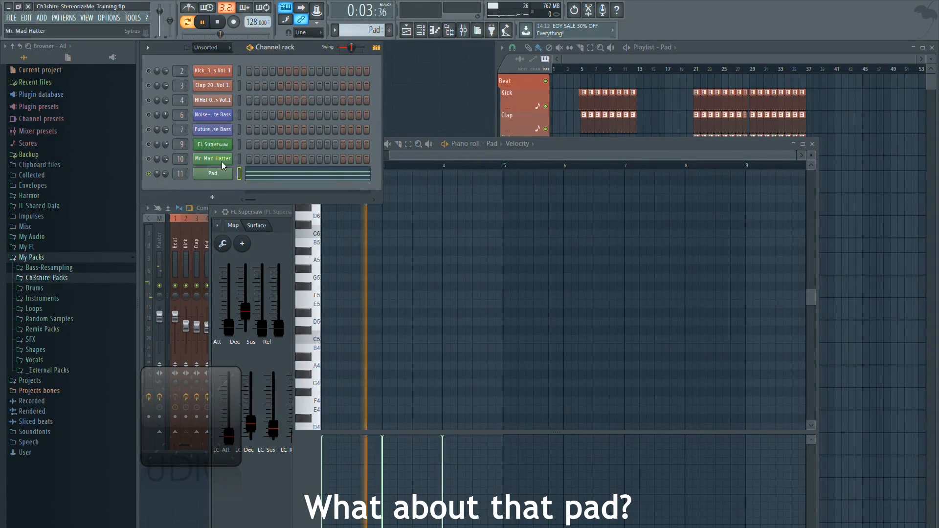
{"action": "left_click", "coordinate": [566, 69]}
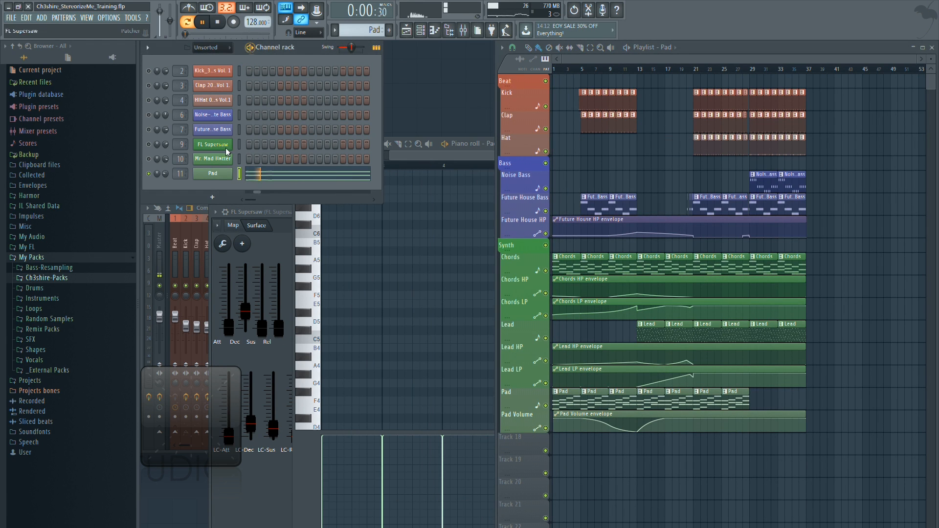
Step: Mix effects into the Pad's Sytrus patch, raising the chorus volume in its FX section
{"action": "left_click", "coordinate": [212, 174]}
{"action": "left_click_drag", "start_coordinate": [453, 356], "coordinate": [466, 276]}
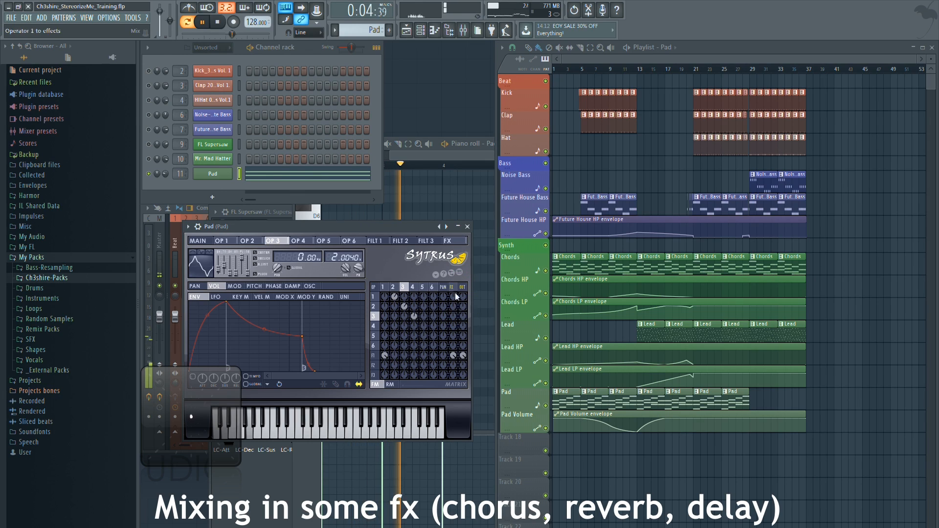
{"action": "left_click", "coordinate": [447, 240]}
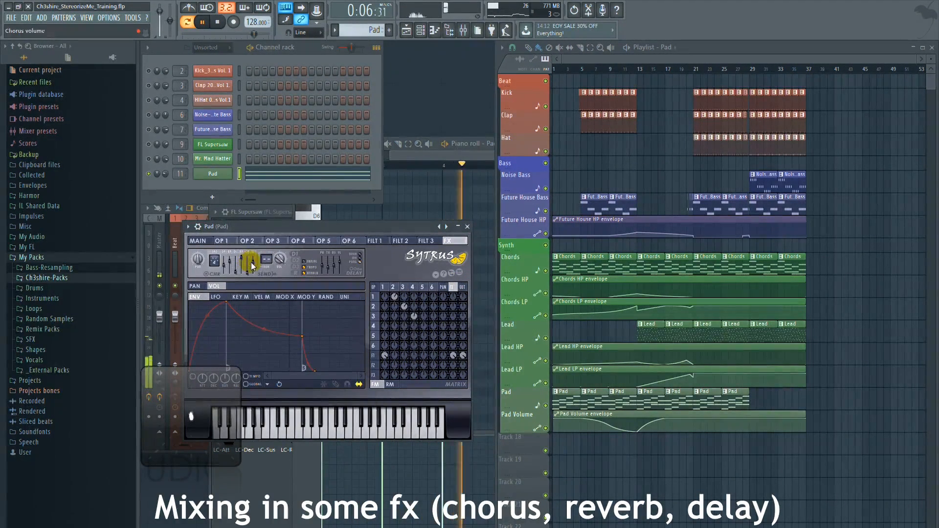
{"action": "left_click_drag", "start_coordinate": [252, 263], "coordinate": [253, 251]}
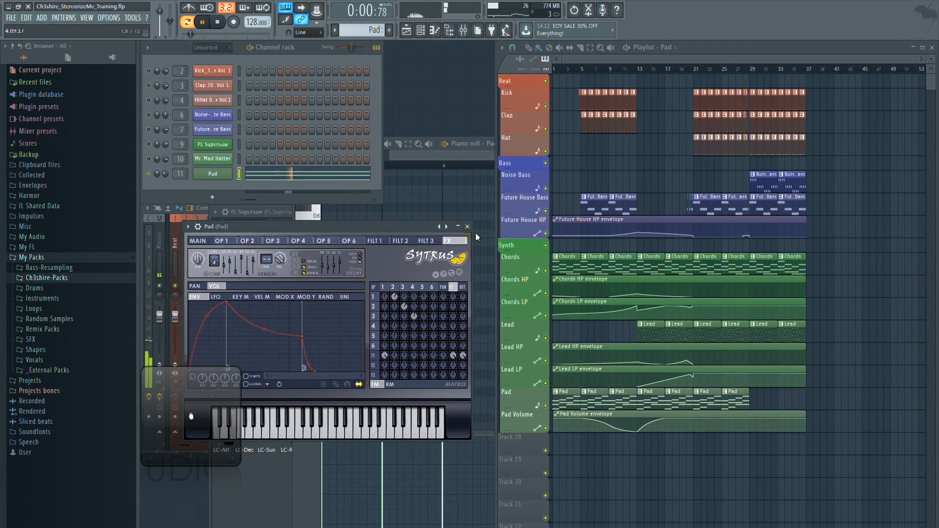
{"action": "left_click", "coordinate": [467, 226]}
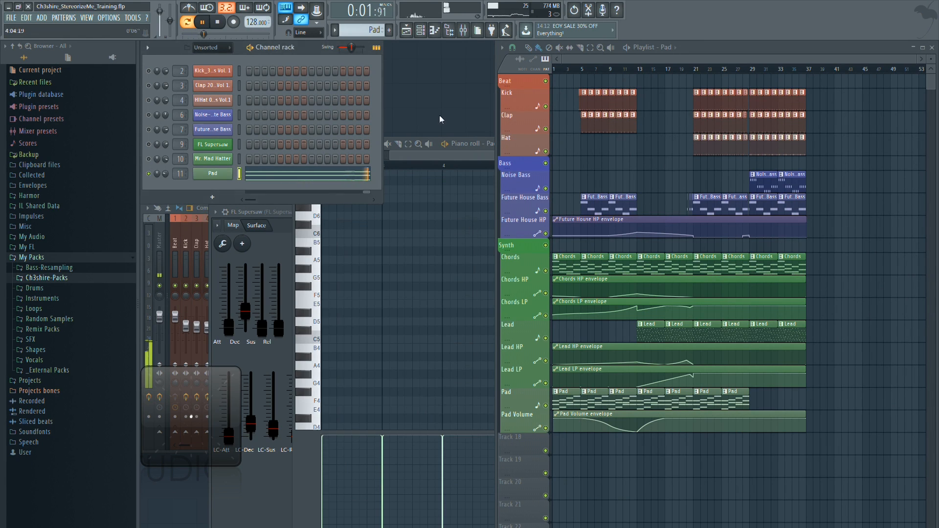
Step: Widen the Pad's mixer track with its stereo-separation control, and close the mixer
{"action": "left_click", "coordinate": [464, 30]}
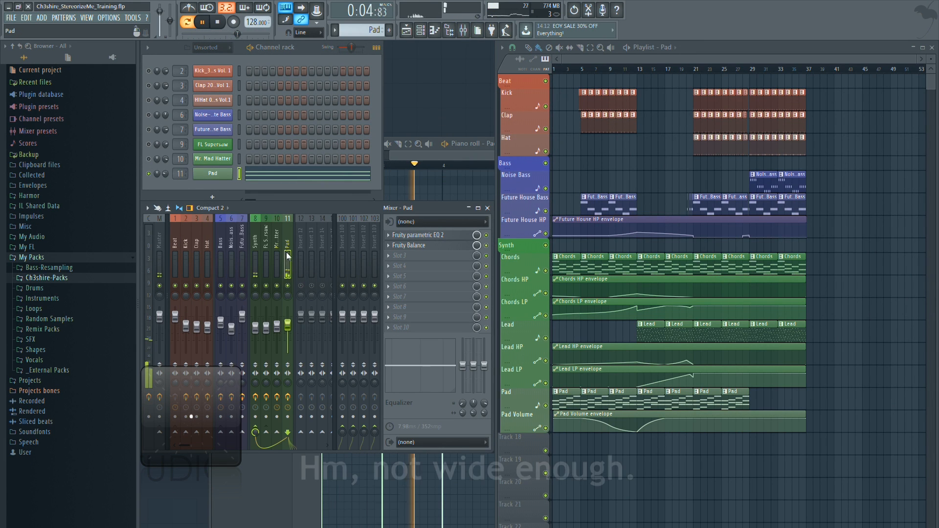
{"action": "left_click_drag", "start_coordinate": [288, 390], "coordinate": [292, 431]}
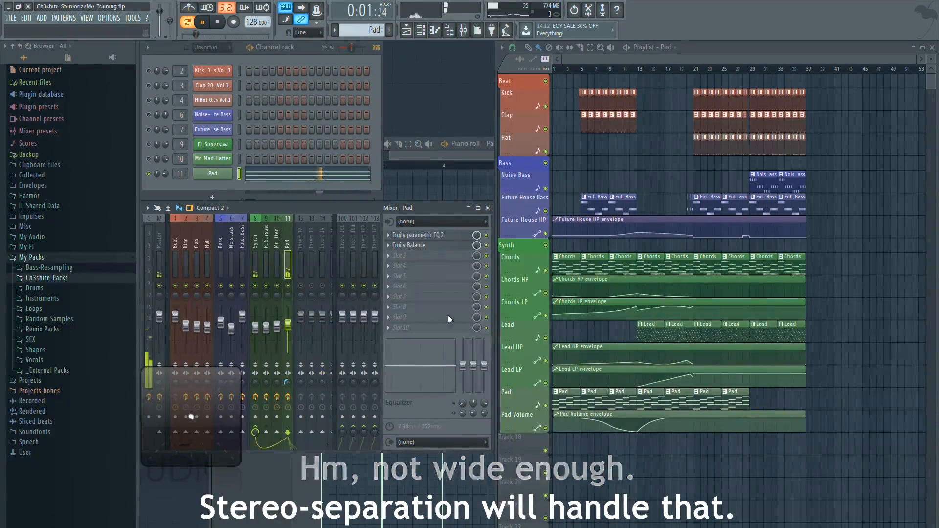
{"action": "left_click", "coordinate": [487, 208]}
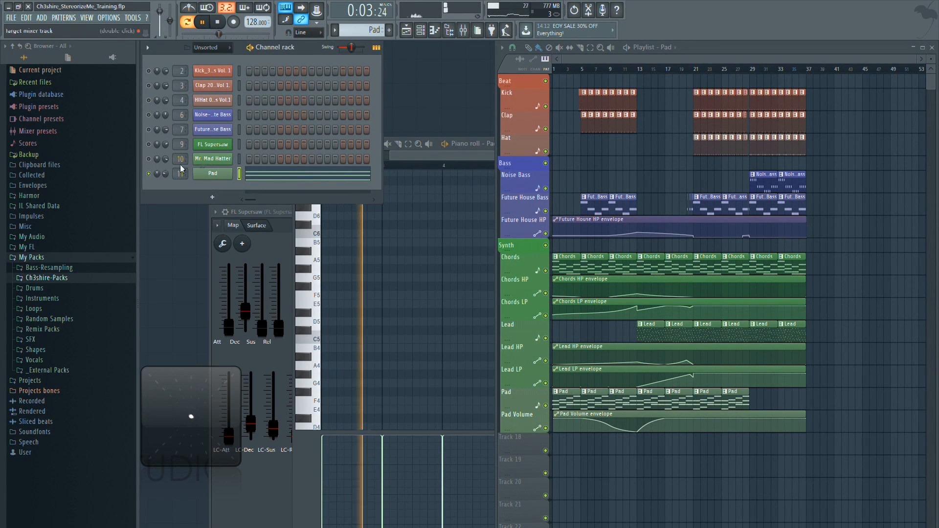
Step: Play the full song from bar 1 and make Future House Bass the active pattern and channel, leaving its piano roll closed
{"action": "left_click", "coordinate": [554, 66]}
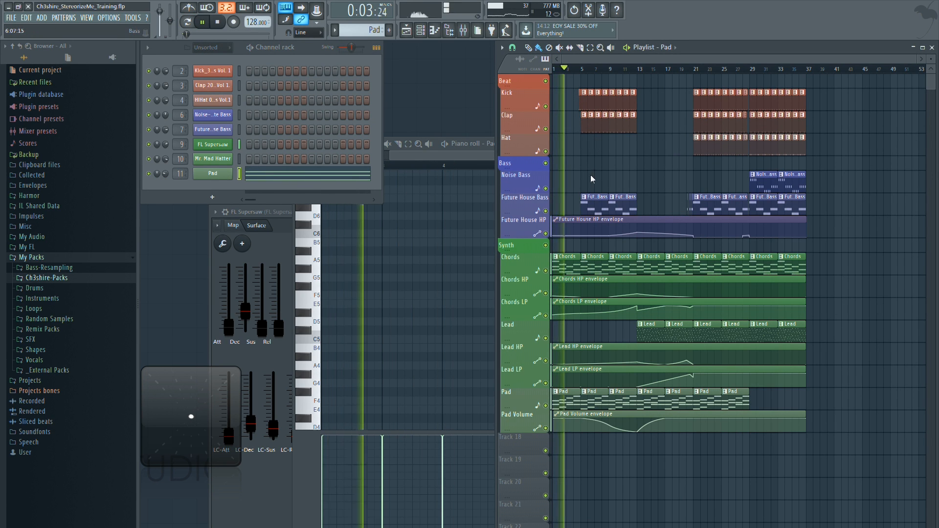
{"action": "left_click", "coordinate": [591, 198]}
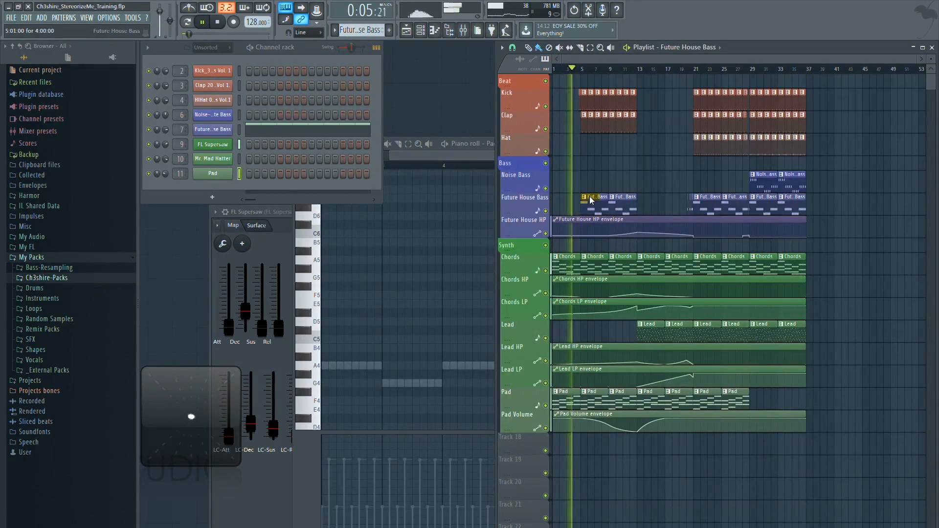
{"action": "double_click", "coordinate": [590, 199]}
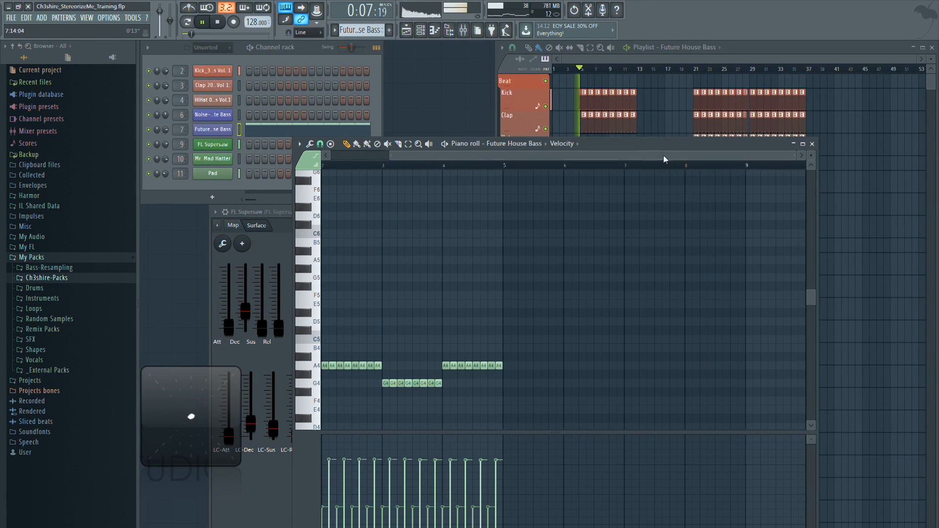
{"action": "left_click", "coordinate": [812, 144]}
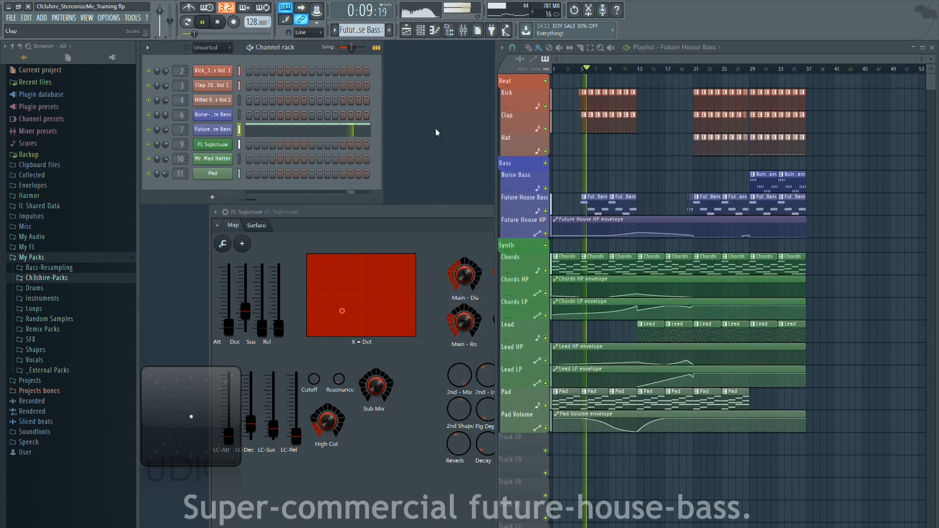
Step: Mix flanger and chorus into the high frequencies of the Future House Bass patch, and replay the section to check it
{"action": "left_click", "coordinate": [215, 129]}
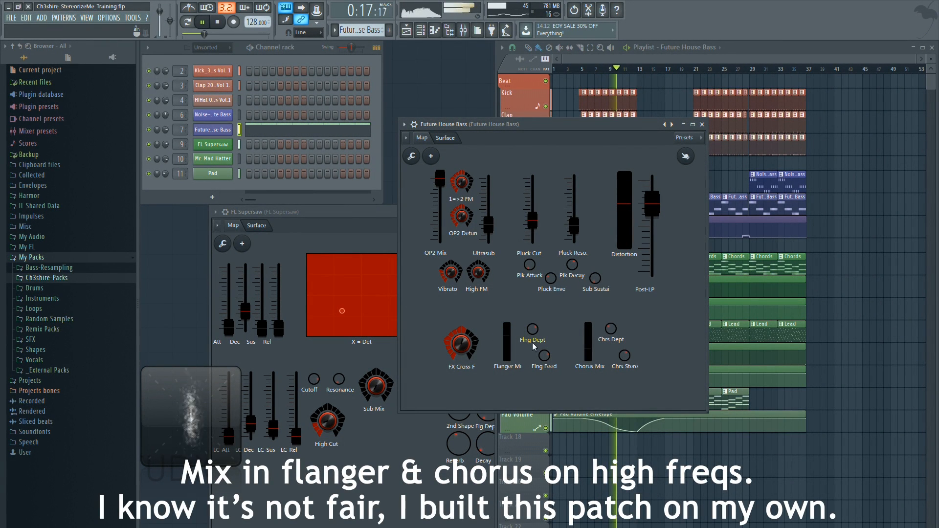
{"action": "left_click", "coordinate": [533, 328]}
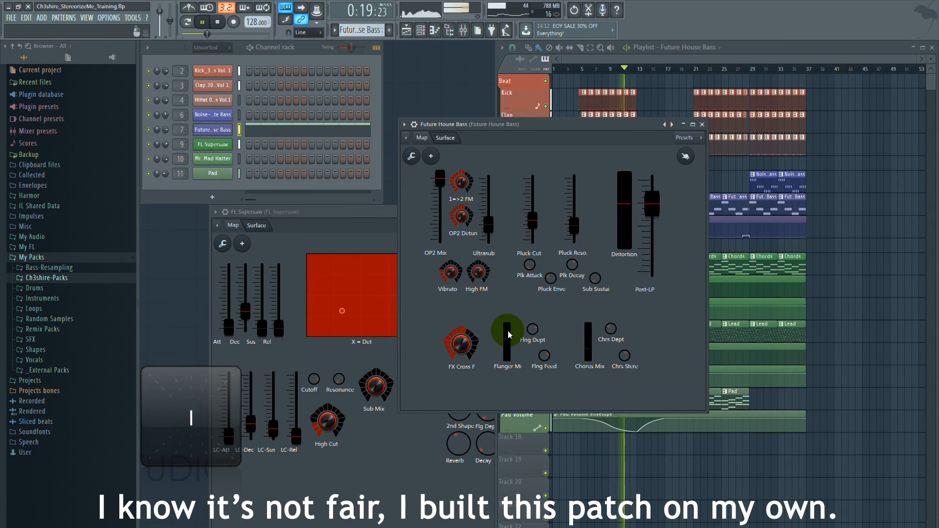
{"action": "left_click", "coordinate": [589, 70]}
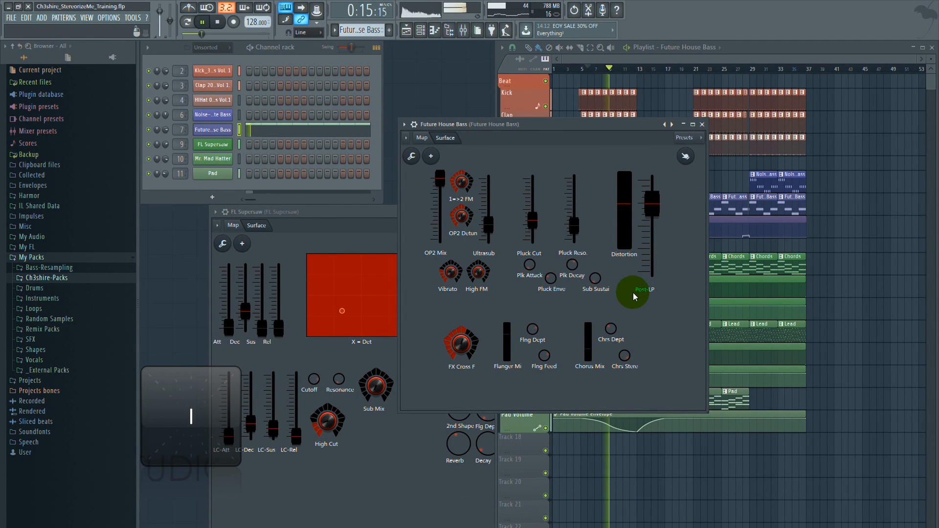
{"action": "left_click", "coordinate": [701, 125]}
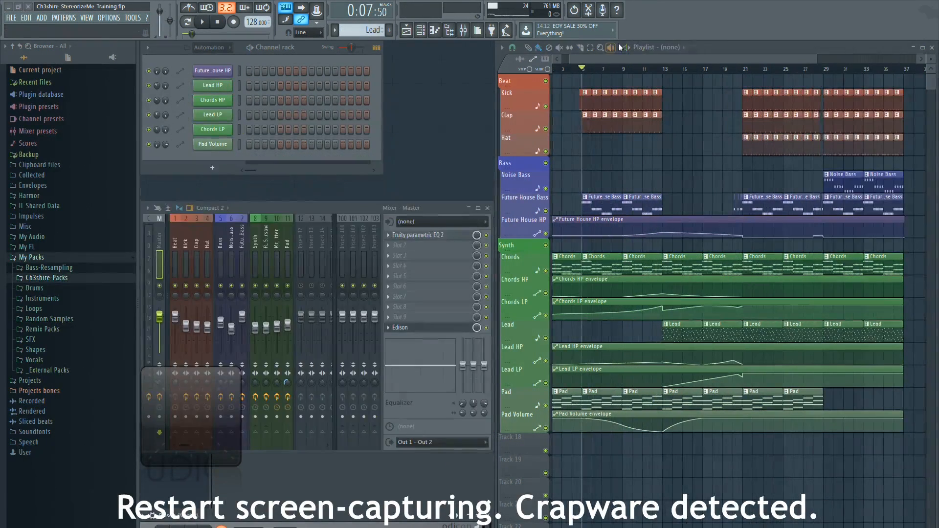
Step: Move playback to bar 13 and on to bar 18, and open the Lead pattern's notes
{"action": "left_click", "coordinate": [667, 69]}
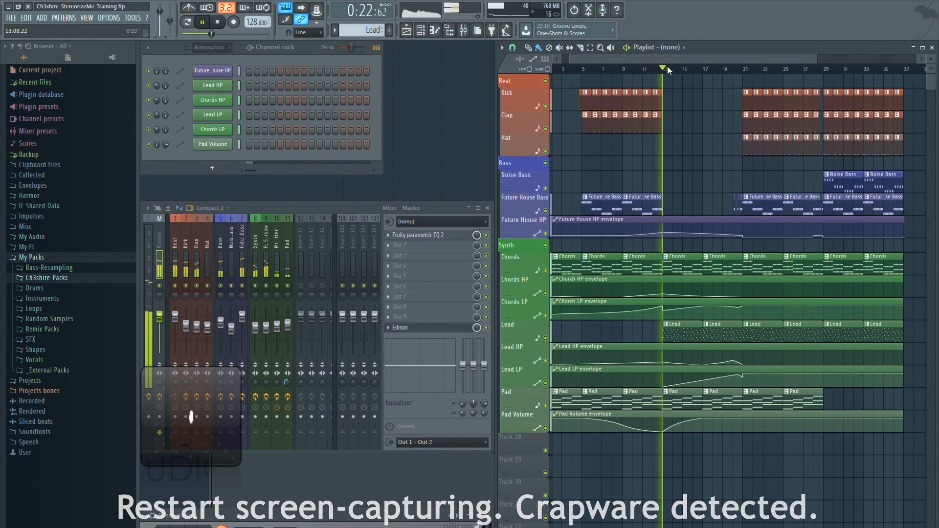
{"action": "left_click", "coordinate": [715, 69]}
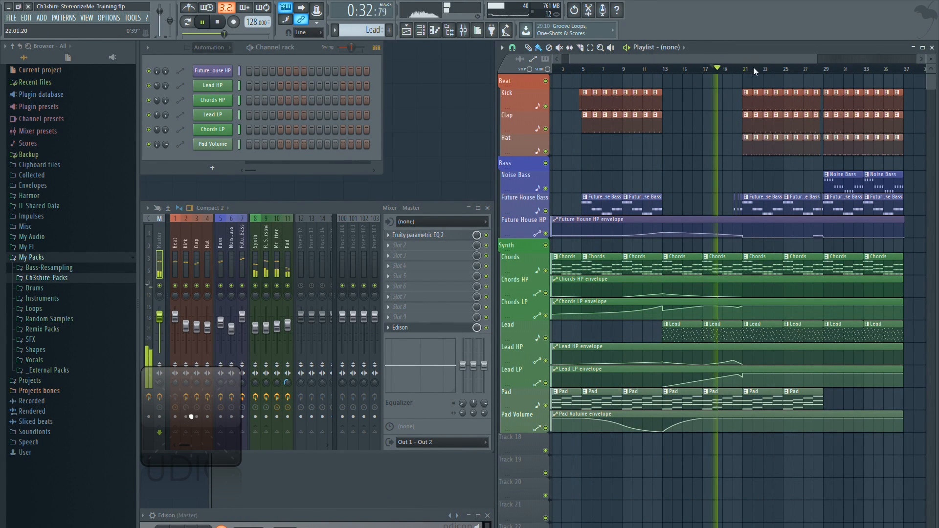
{"action": "double_click", "coordinate": [726, 327]}
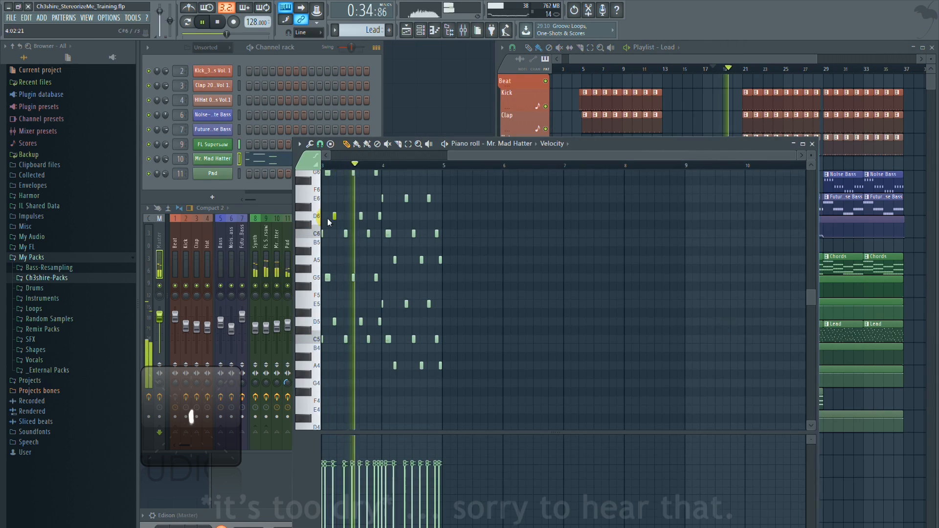
Step: Insert Fruity Reeverb 2 in the third effect slot of the Mr. Mad Hatter mixer track
{"action": "left_click", "coordinate": [262, 209]}
{"action": "left_click", "coordinate": [273, 230]}
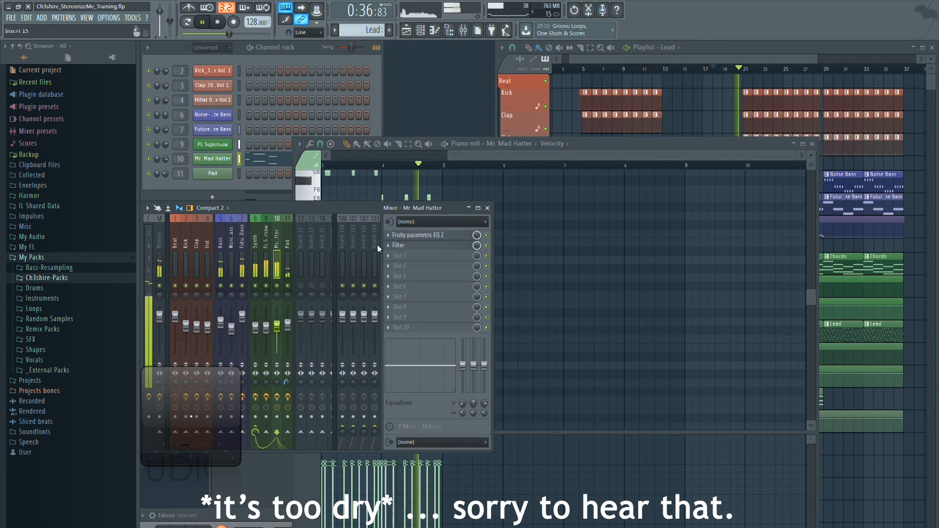
{"action": "left_click", "coordinate": [398, 255]}
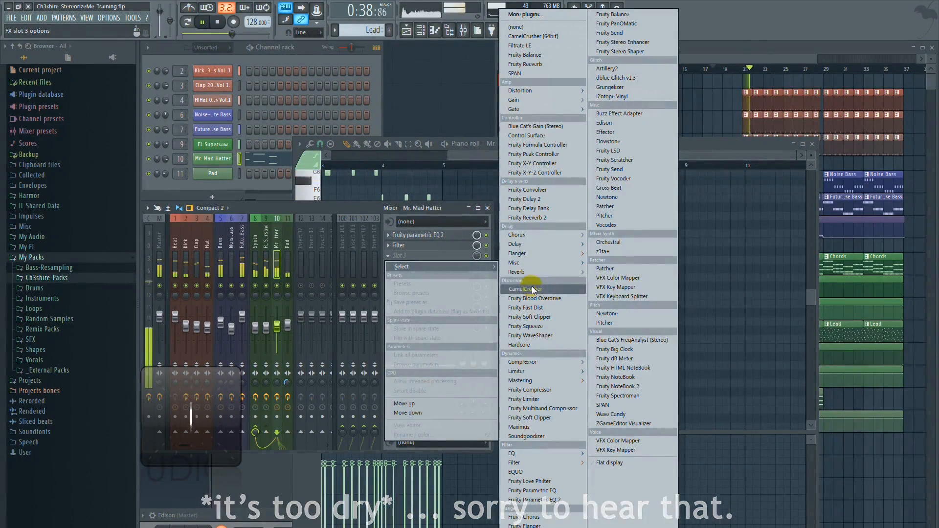
{"action": "left_click", "coordinate": [546, 217]}
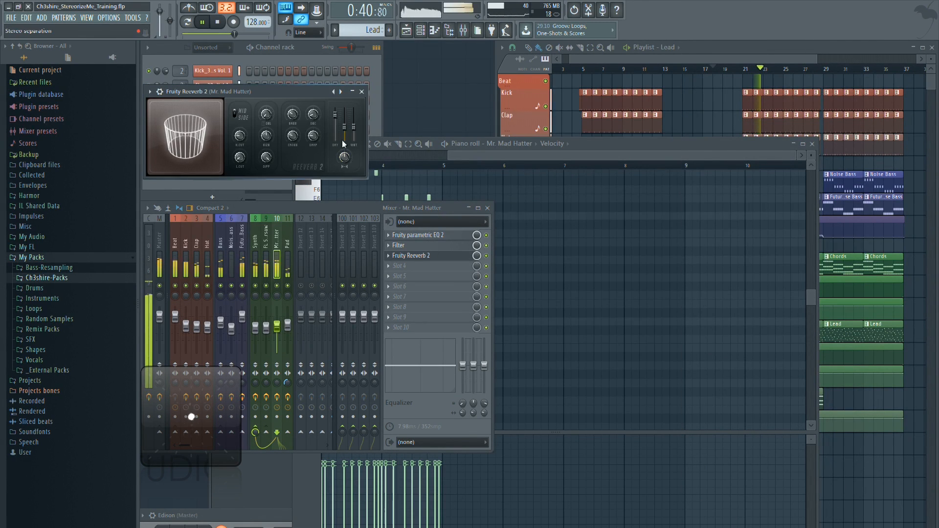
Step: Load the reverb's Large Hall preset, lower its wet level, set the decay to 0.9 sec, and close the reverb window
{"action": "right_click", "coordinate": [334, 91]}
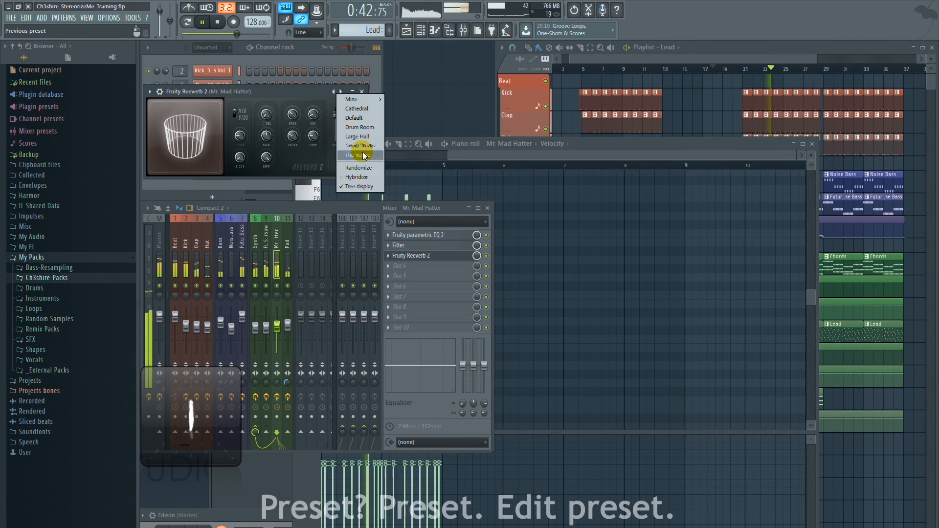
{"action": "left_click", "coordinate": [363, 139]}
{"action": "left_click_drag", "start_coordinate": [355, 159], "coordinate": [351, 187]}
{"action": "left_click_drag", "start_coordinate": [354, 131], "coordinate": [316, 126]}
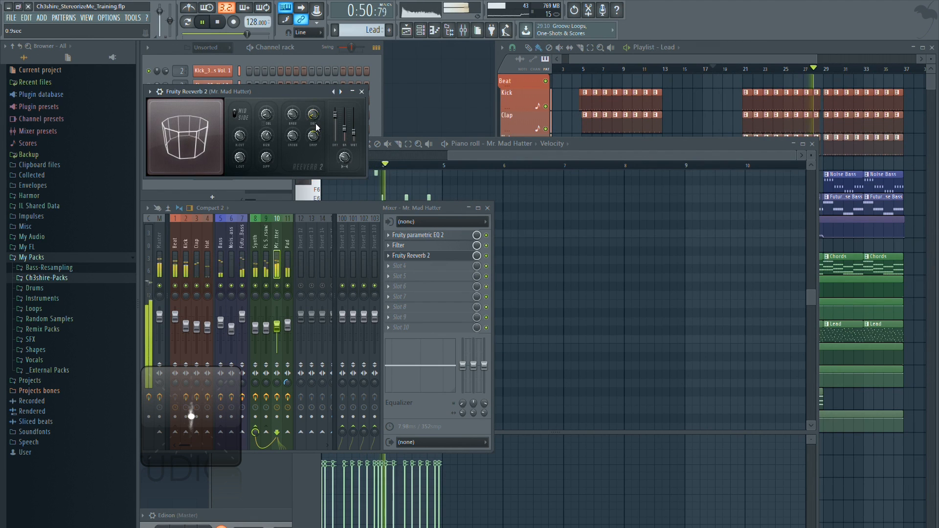
{"action": "left_click", "coordinate": [362, 91]}
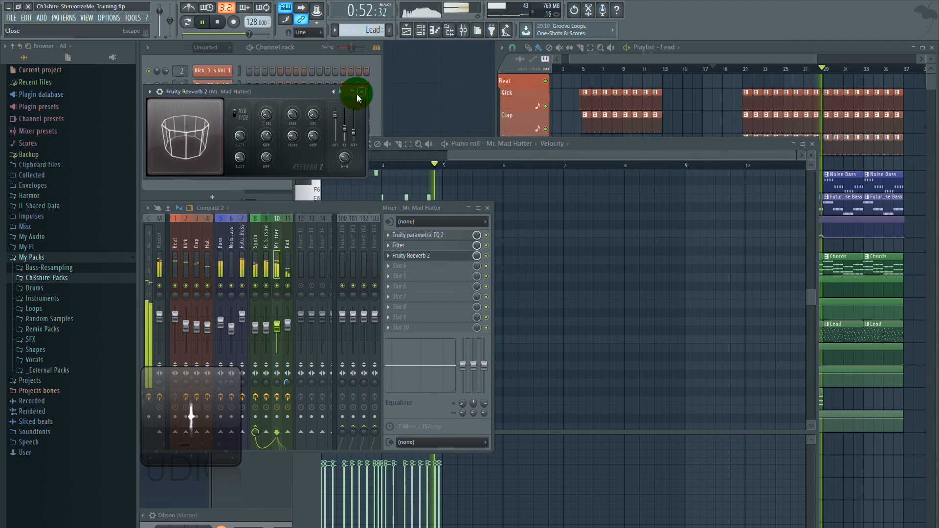
Step: Insert Fruity Delay 2 in the Mr. Mad Hatter track's fourth slot, pan its input left and lower its feedback cutoff
{"action": "left_click", "coordinate": [413, 272]}
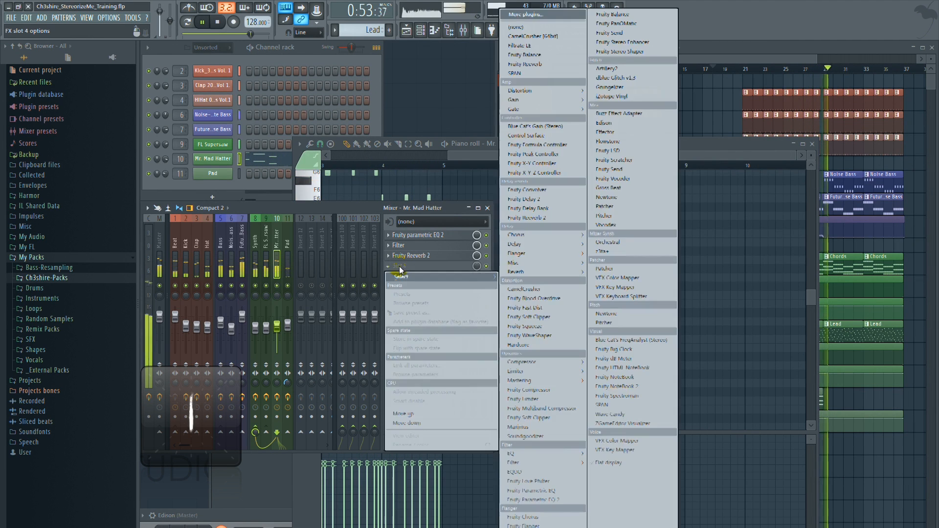
{"action": "left_click", "coordinate": [562, 200]}
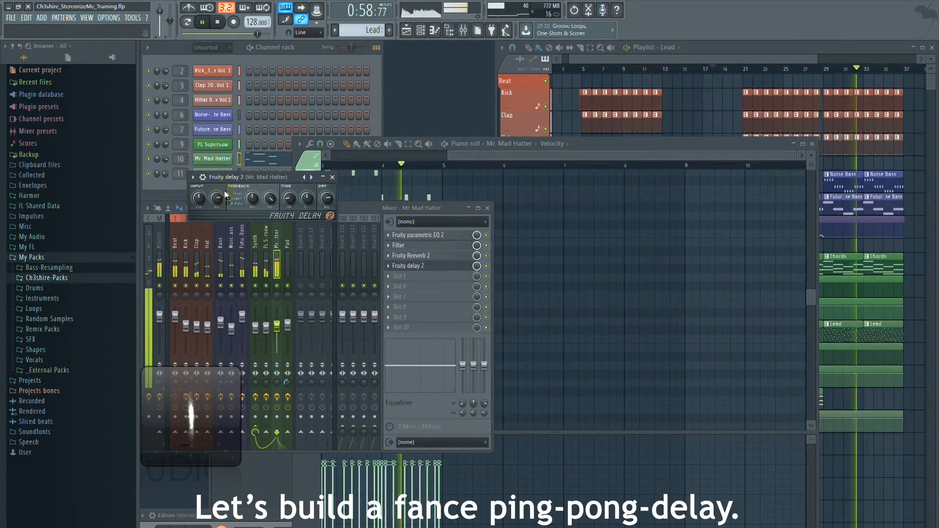
{"action": "left_click_drag", "start_coordinate": [203, 201], "coordinate": [206, 211]}
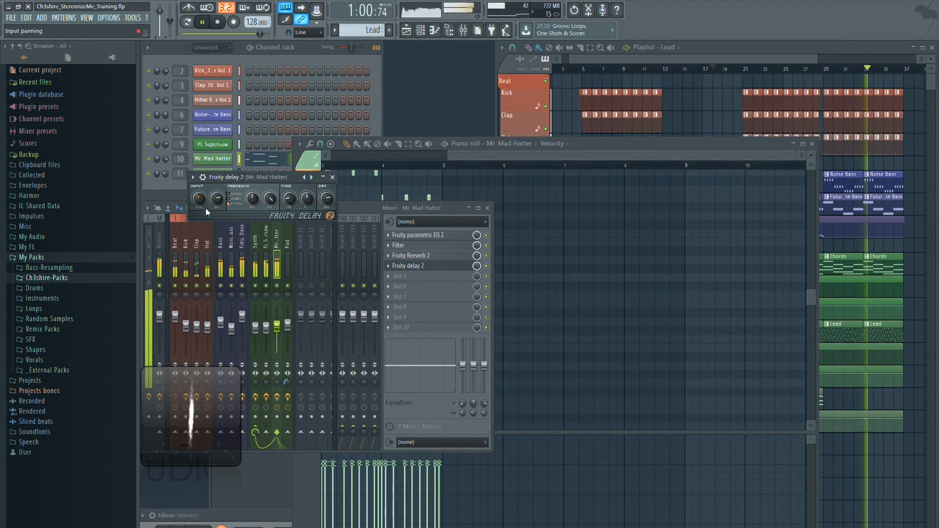
{"action": "mouse_move", "coordinate": [270, 199]}
{"action": "left_mouse_down"}
{"action": "mouse_move", "coordinate": [271, 222]}
{"action": "mouse_move", "coordinate": [272, 213]}
{"action": "left_mouse_up"}
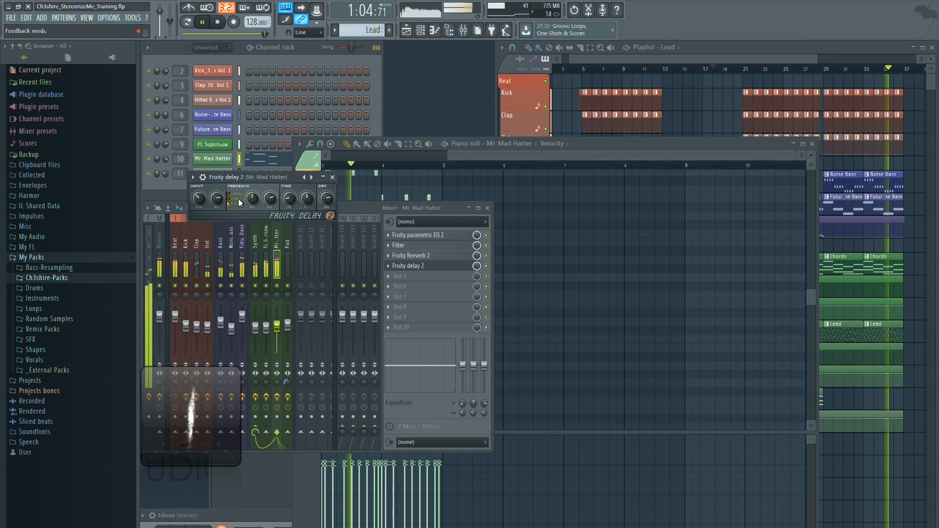
Step: Lower the delay's input volume and set its time stereo offset to 0.6 ms left, replaying the song from bar 24
{"action": "left_click_drag", "start_coordinate": [215, 201], "coordinate": [221, 219]}
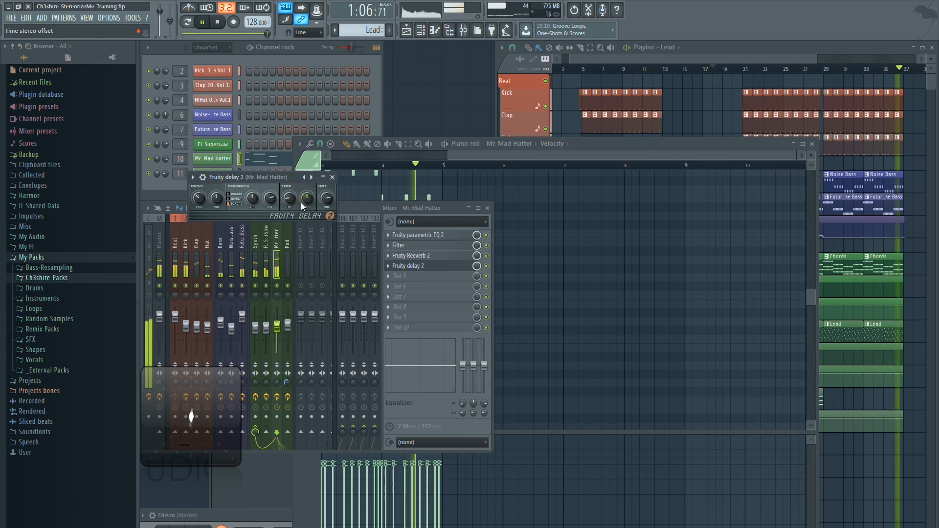
{"action": "left_click", "coordinate": [772, 69]}
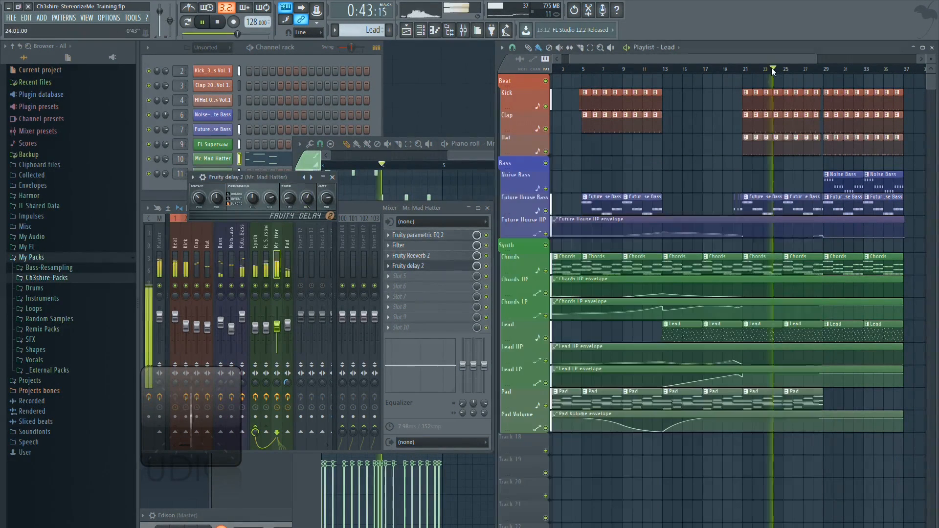
{"action": "mouse_move", "coordinate": [309, 199]}
{"action": "left_mouse_down"}
{"action": "mouse_move", "coordinate": [310, 231]}
{"action": "mouse_move", "coordinate": [309, 200]}
{"action": "left_mouse_up"}
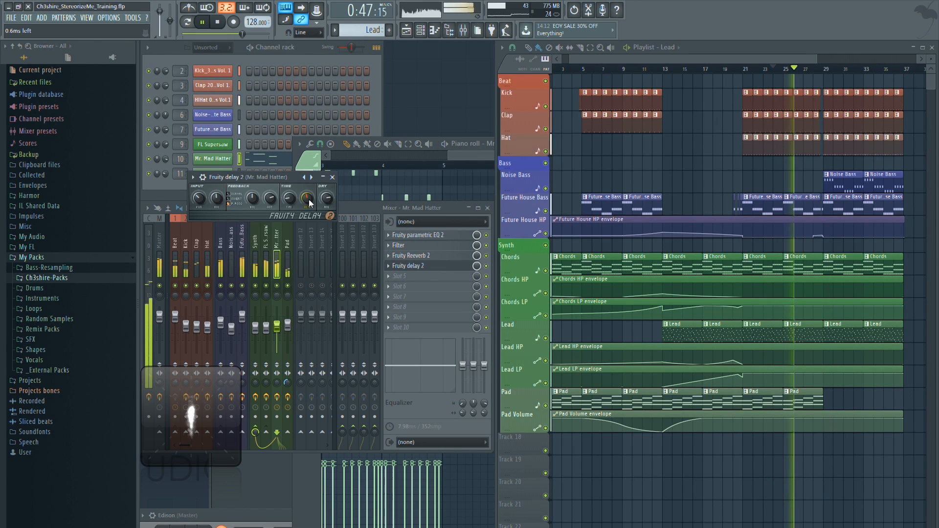
Step: Insert an empty playlist track below Lead and place a new automation clip for the delay's input volume on it
{"action": "right_click", "coordinate": [528, 351]}
{"action": "left_click", "coordinate": [543, 477]}
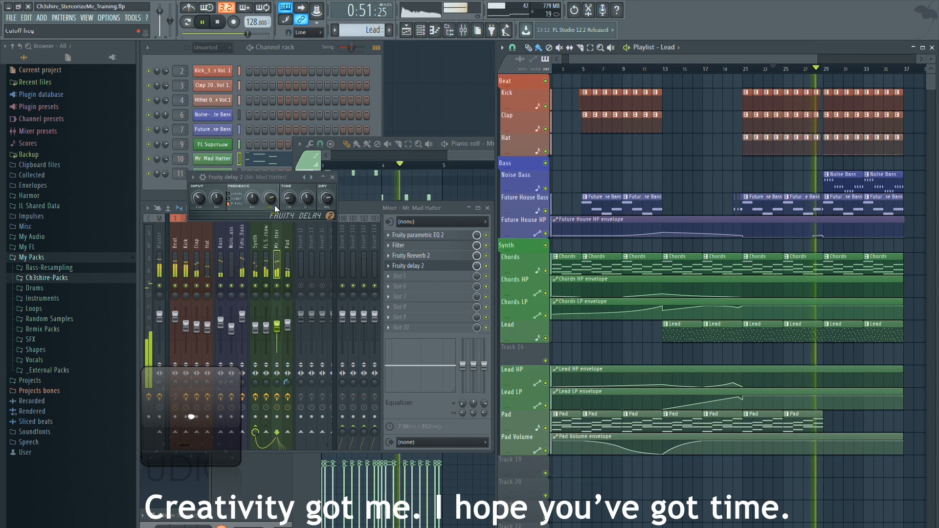
{"action": "right_click", "coordinate": [215, 200]}
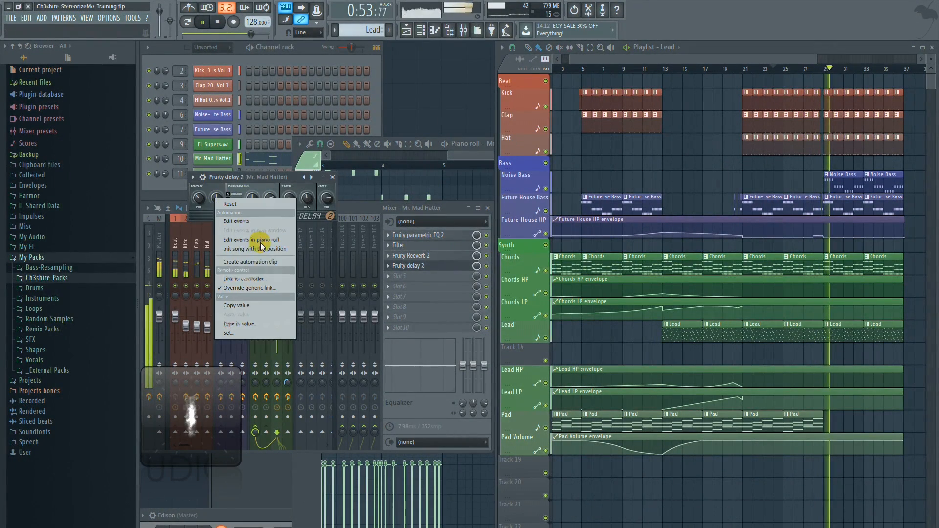
{"action": "left_click", "coordinate": [268, 270]}
{"action": "left_click_drag", "start_coordinate": [623, 86], "coordinate": [611, 344]}
Step: Enable the LFO on the delay input-volume automation clip, raise its amount and slow down its speed
{"action": "double_click", "coordinate": [611, 343]}
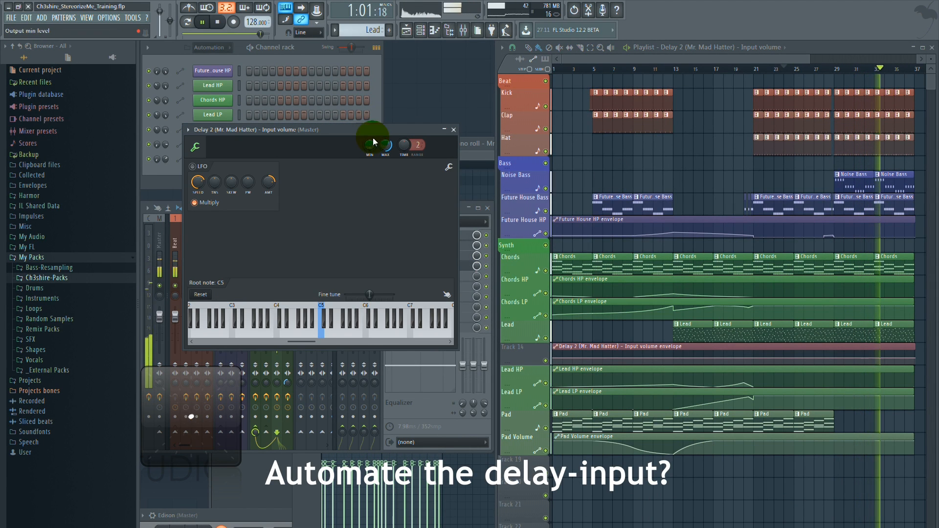
{"action": "left_click", "coordinate": [206, 166]}
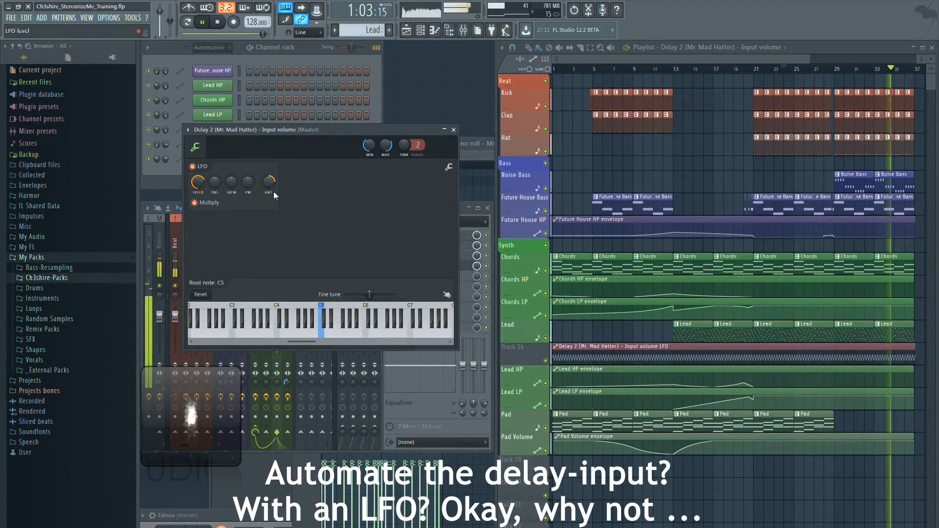
{"action": "left_click_drag", "start_coordinate": [274, 196], "coordinate": [273, 98]}
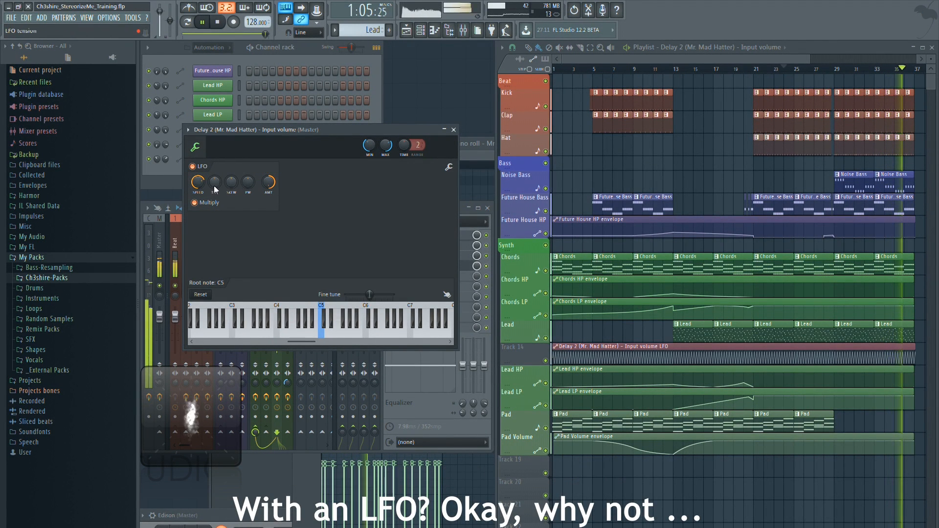
{"action": "left_click_drag", "start_coordinate": [198, 184], "coordinate": [198, 228]}
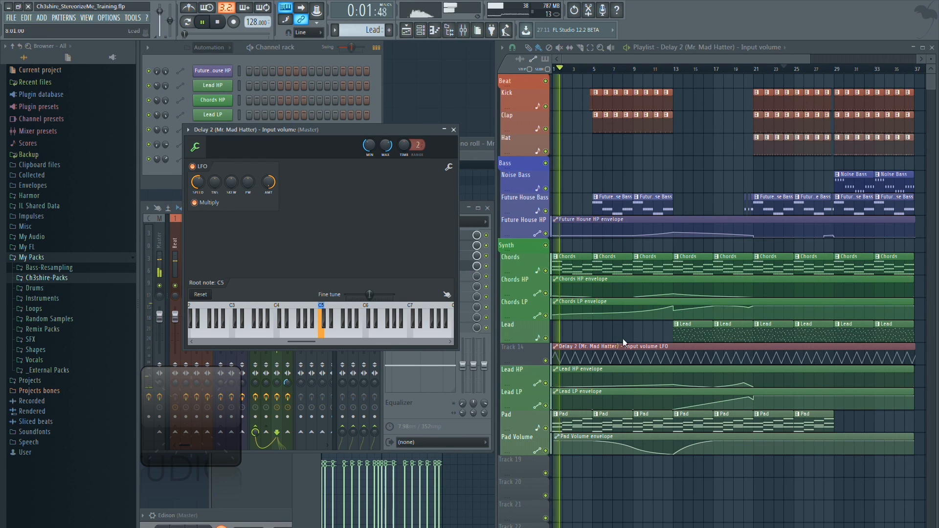
Step: Fine-tune the LFO speed against the bar lines, replay from bar 25, and close the clip's settings
{"action": "scroll", "coordinate": [723, 361], "scroll_direction": "up", "scroll_amount": 6, "text": "ctrl"}
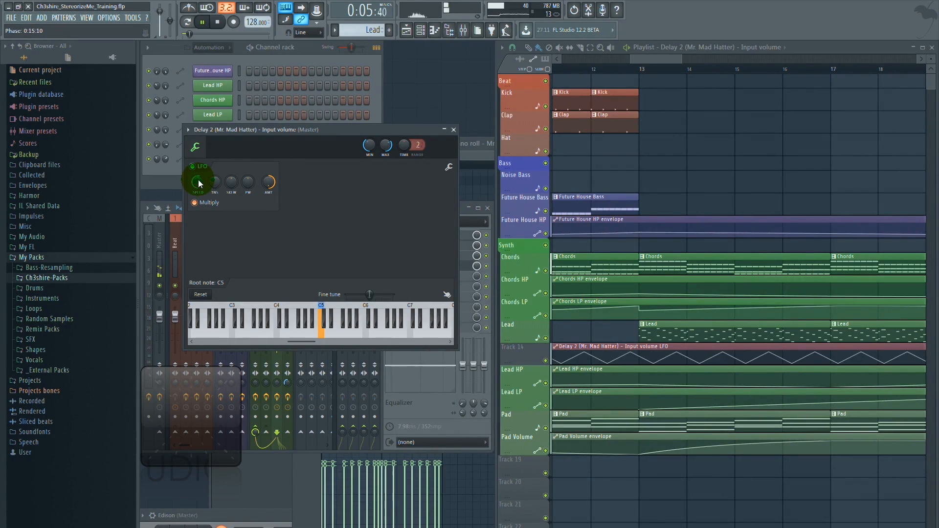
{"action": "left_click_drag", "start_coordinate": [199, 192], "coordinate": [200, 177]}
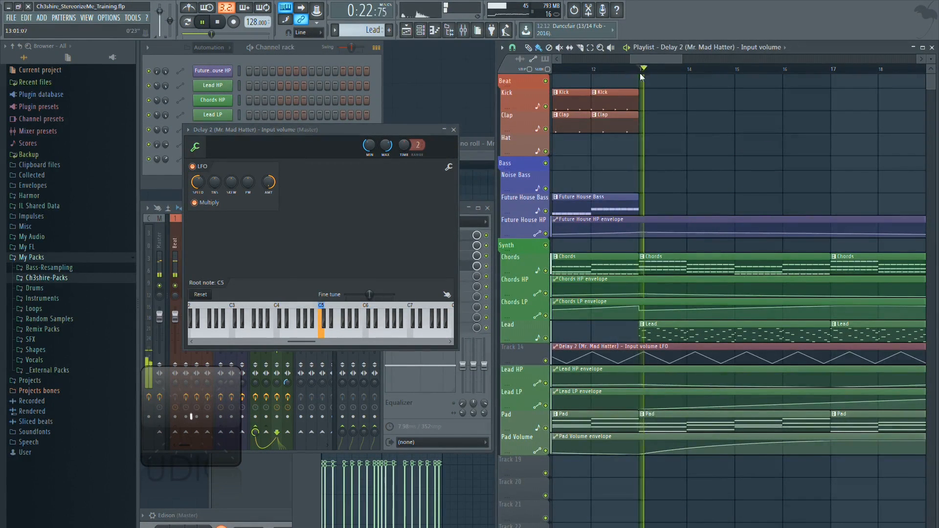
{"action": "scroll", "coordinate": [726, 190], "scroll_direction": "down", "scroll_amount": 5}
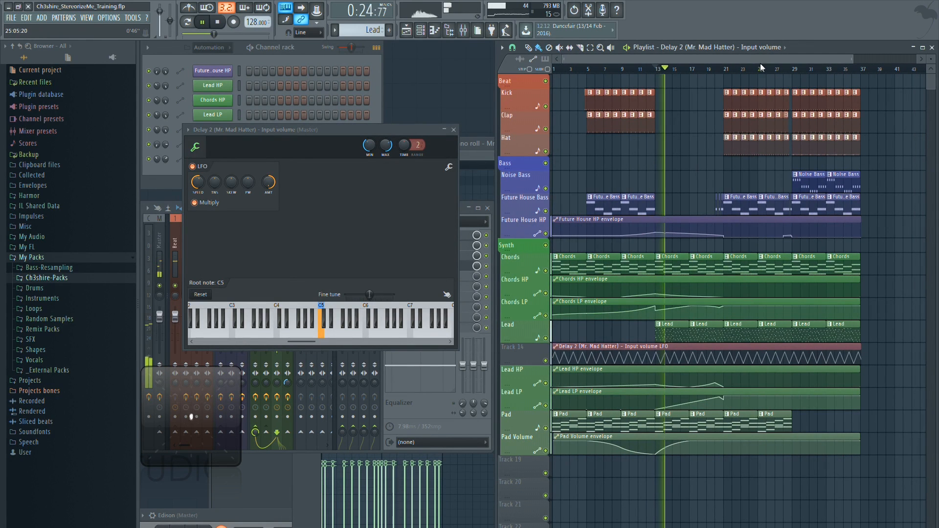
{"action": "left_click", "coordinate": [761, 70]}
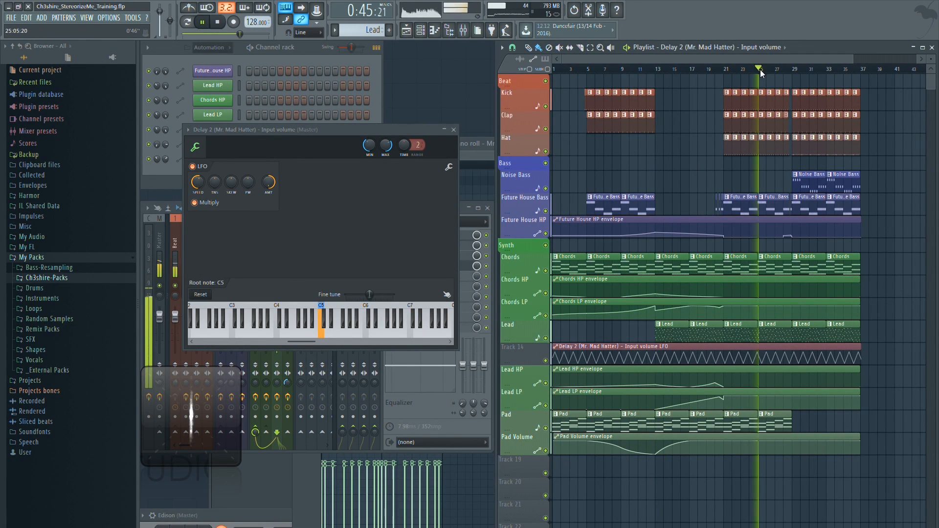
{"action": "left_click", "coordinate": [451, 130]}
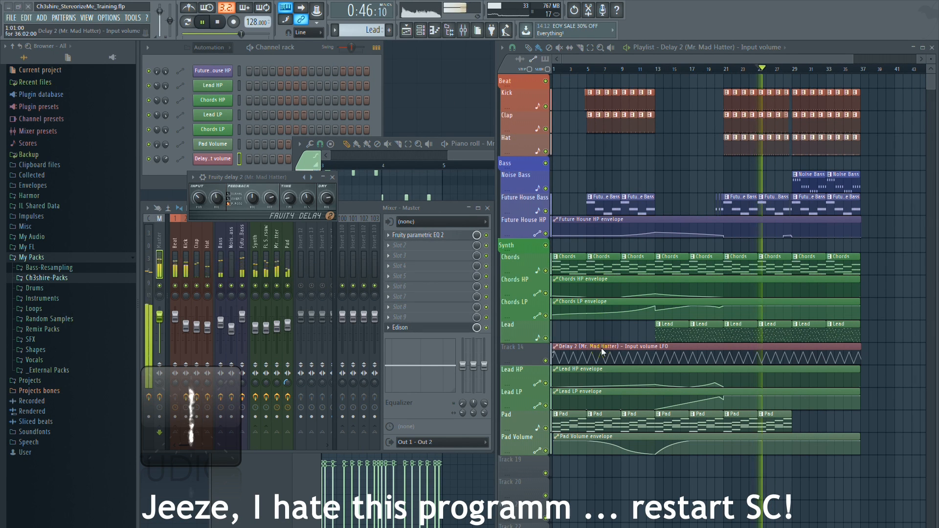
Step: Shorten the delay input-volume LFO clip to about four bars and position it to start at bar 21
{"action": "left_click_drag", "start_coordinate": [601, 348], "coordinate": [704, 349]}
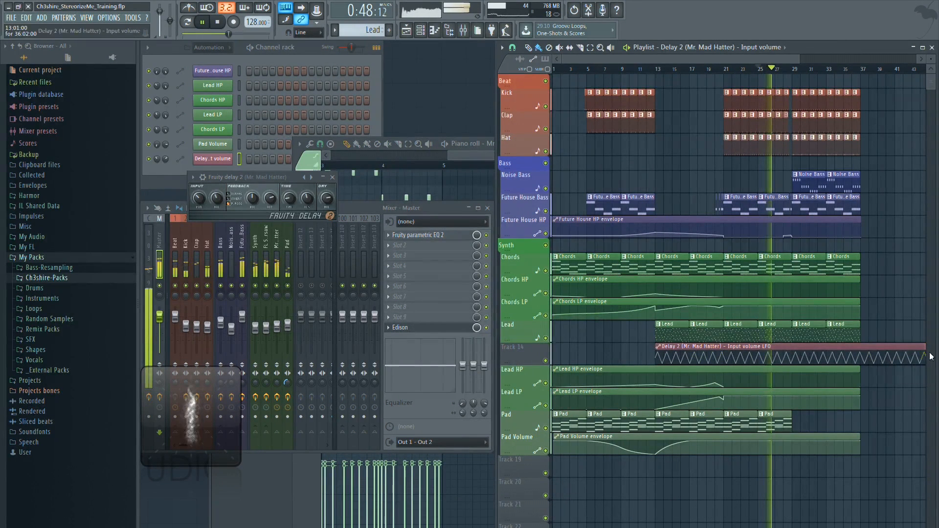
{"action": "scroll", "coordinate": [912, 351], "scroll_direction": "down", "scroll_amount": 3}
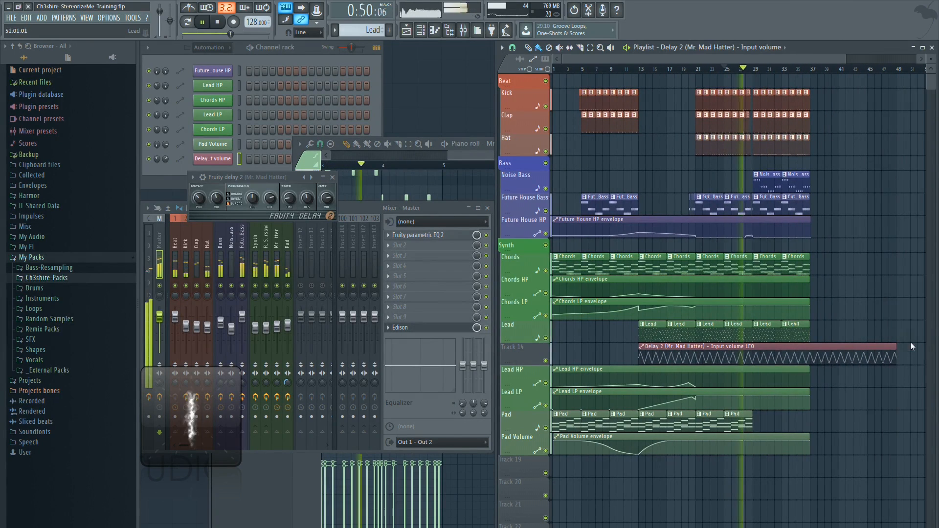
{"action": "mouse_move", "coordinate": [898, 347]}
{"action": "left_mouse_down"}
{"action": "mouse_move", "coordinate": [665, 354]}
{"action": "mouse_move", "coordinate": [913, 355]}
{"action": "left_mouse_up"}
{"action": "scroll", "coordinate": [665, 354], "scroll_direction": "up", "scroll_amount": 3}
{"action": "scroll", "coordinate": [665, 354], "scroll_direction": "up", "scroll_amount": 2}
{"action": "scroll", "coordinate": [888, 355], "scroll_direction": "down", "scroll_amount": 4}
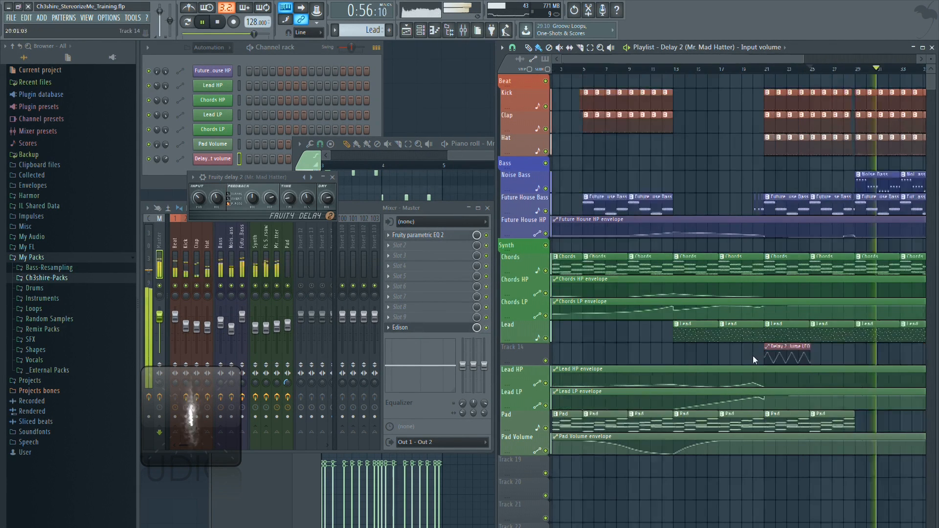
{"action": "scroll", "coordinate": [792, 348], "scroll_direction": "up", "scroll_amount": 6}
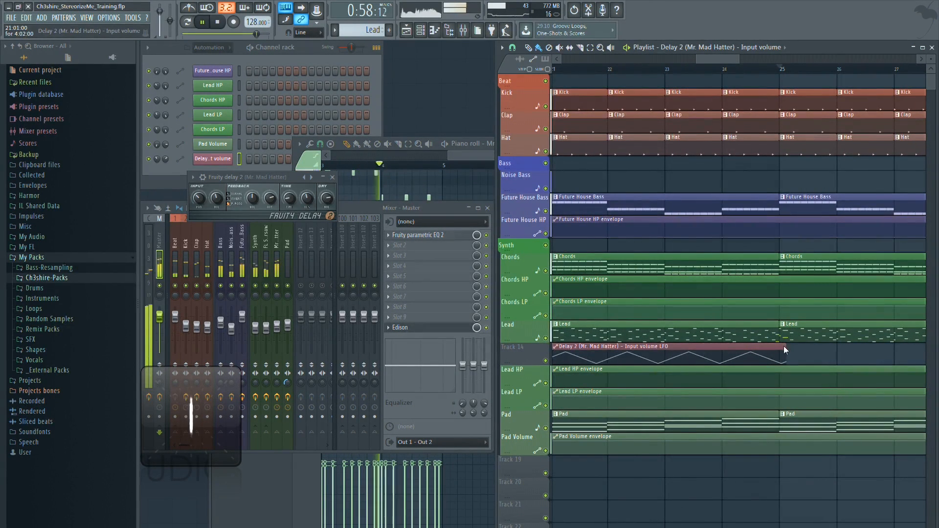
{"action": "scroll", "coordinate": [784, 345], "scroll_direction": "down", "scroll_amount": 1}
Step: Adjust the speed, tension and skew of the clip's LFO to give it a smoother, rounded wave shape
{"action": "double_click", "coordinate": [624, 345]}
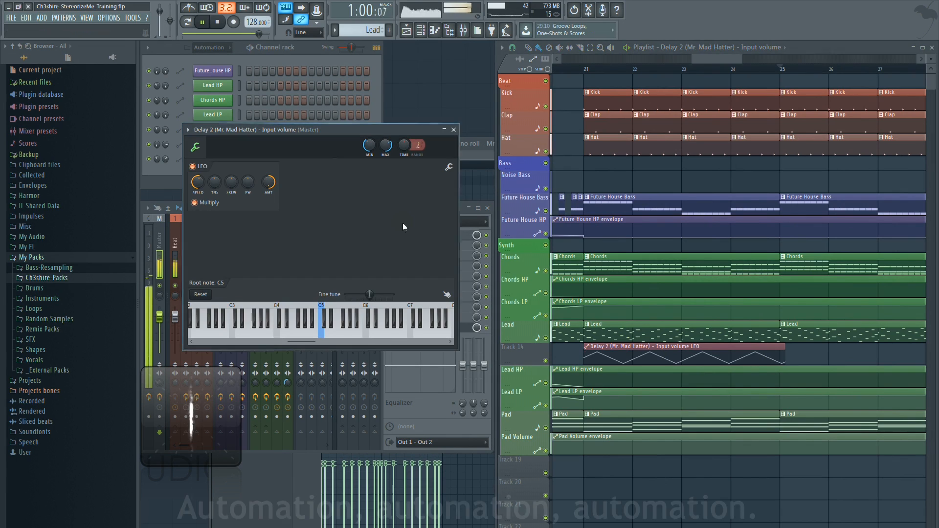
{"action": "mouse_move", "coordinate": [198, 183]}
{"action": "left_mouse_down"}
{"action": "mouse_move", "coordinate": [199, 191]}
{"action": "mouse_move", "coordinate": [204, 180]}
{"action": "left_mouse_up"}
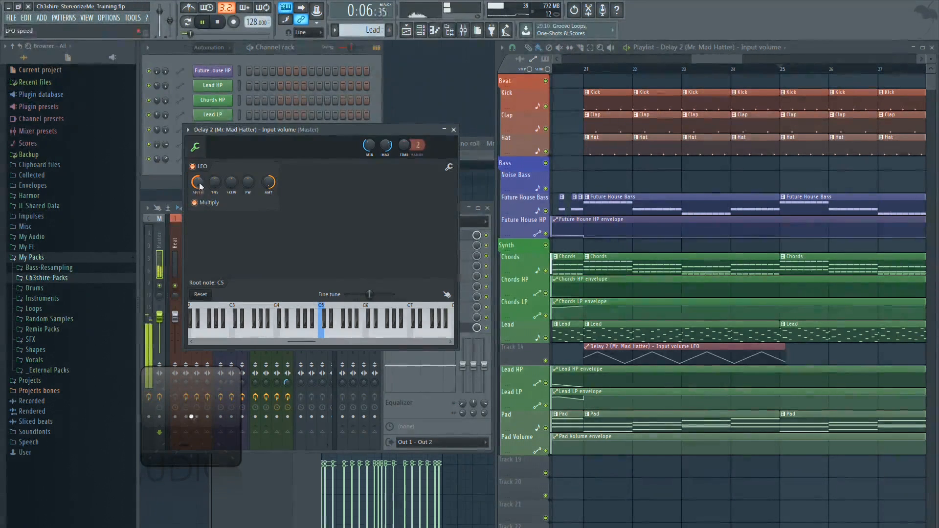
{"action": "left_click_drag", "start_coordinate": [226, 179], "coordinate": [232, 158]}
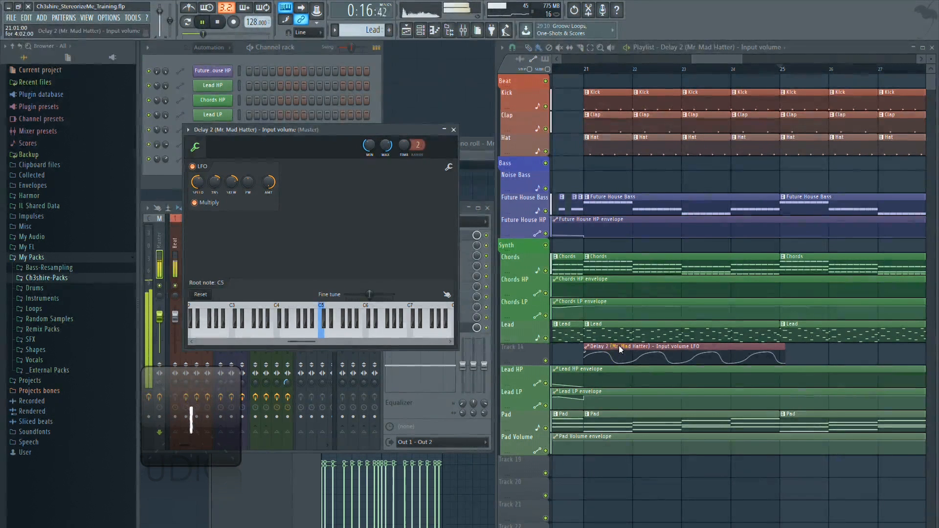
Step: Shift the delay input-volume LFO clip earlier so it starts about half a bar before bar 21
{"action": "scroll", "coordinate": [619, 346], "scroll_direction": "down", "scroll_amount": 8}
{"action": "scroll", "coordinate": [619, 345], "scroll_direction": "down", "scroll_amount": 10}
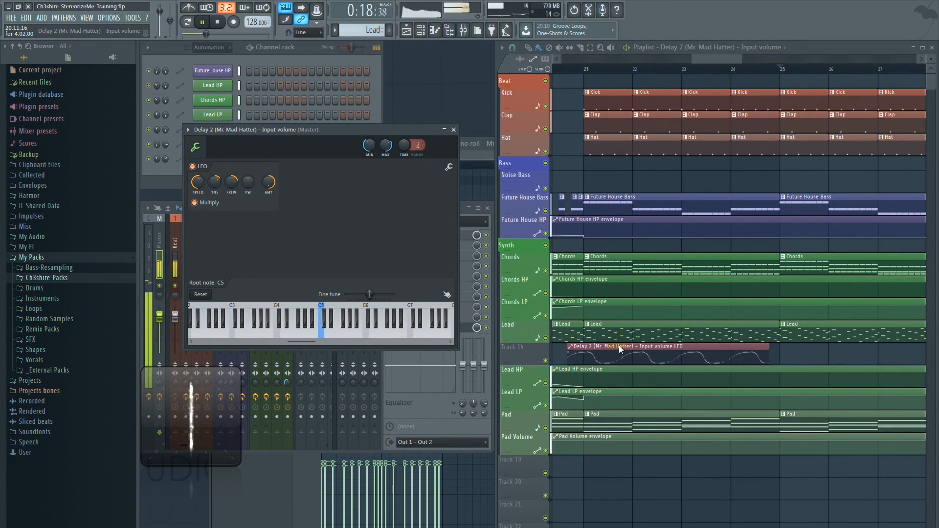
{"action": "scroll", "coordinate": [618, 345], "scroll_direction": "down", "scroll_amount": 7}
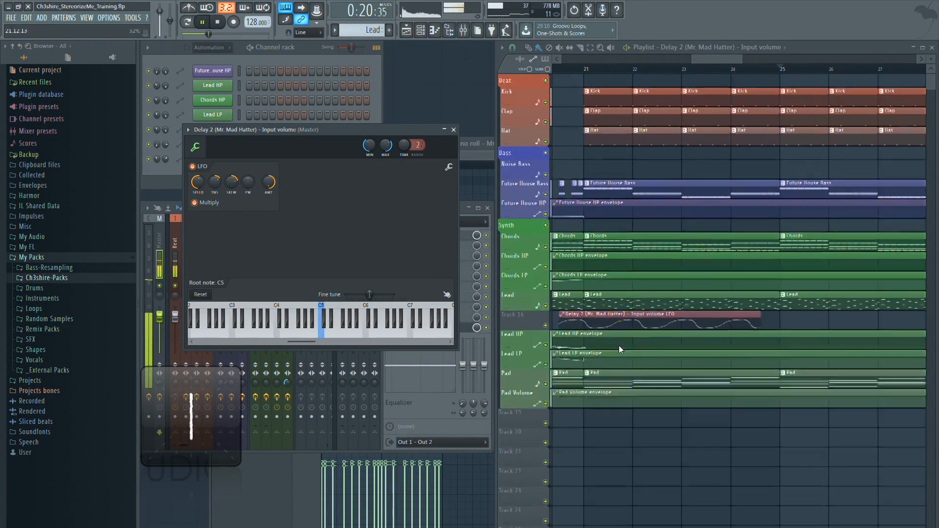
{"action": "key", "text": "super"}
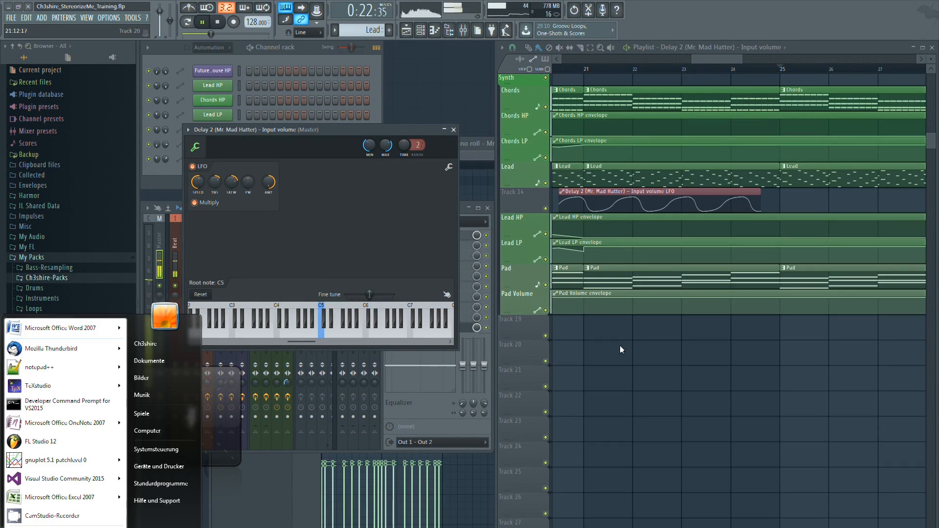
{"action": "key", "text": "super"}
{"action": "scroll", "coordinate": [735, 380], "scroll_direction": "up", "scroll_amount": 4}
{"action": "scroll", "coordinate": [732, 374], "scroll_direction": "down", "scroll_amount": 3}
{"action": "scroll", "coordinate": [731, 373], "scroll_direction": "down", "scroll_amount": 2}
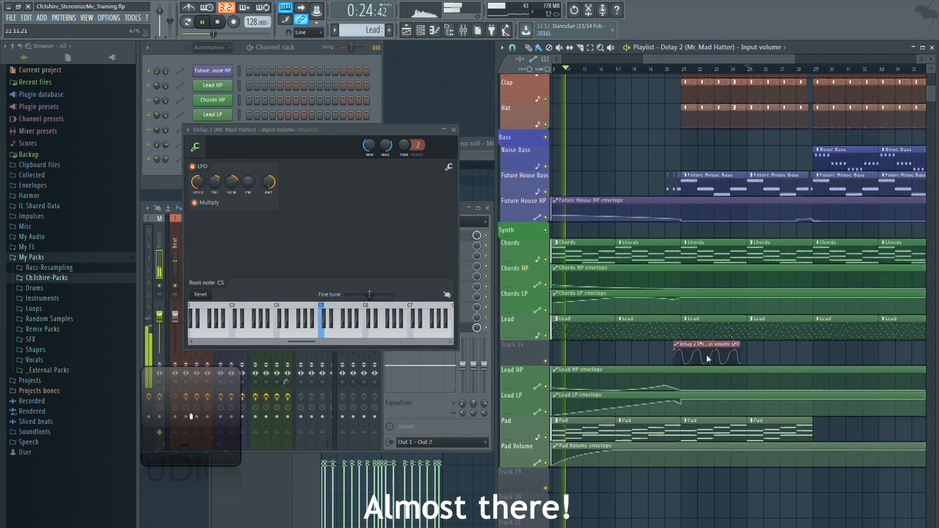
Step: Repeat the delay input-volume LFO clip back-to-back along its track from just before bar 13 to about bar 36, and close the clip's settings
{"action": "mouse_move", "coordinate": [688, 347]}
{"action": "left_mouse_down"}
{"action": "mouse_move", "coordinate": [567, 342]}
{"action": "mouse_move", "coordinate": [581, 342]}
{"action": "left_mouse_up"}
{"action": "left_click_drag", "start_coordinate": [777, 360], "coordinate": [548, 359]}
{"action": "left_click_drag", "start_coordinate": [619, 350], "coordinate": [815, 351]}
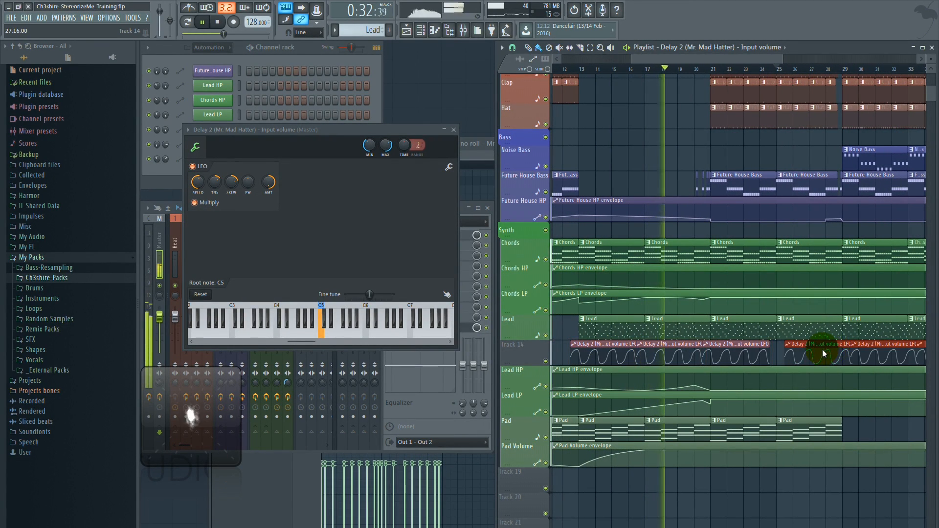
{"action": "scroll", "coordinate": [821, 352], "scroll_direction": "down", "scroll_amount": 2}
{"action": "scroll", "coordinate": [739, 360], "scroll_direction": "up", "scroll_amount": 3}
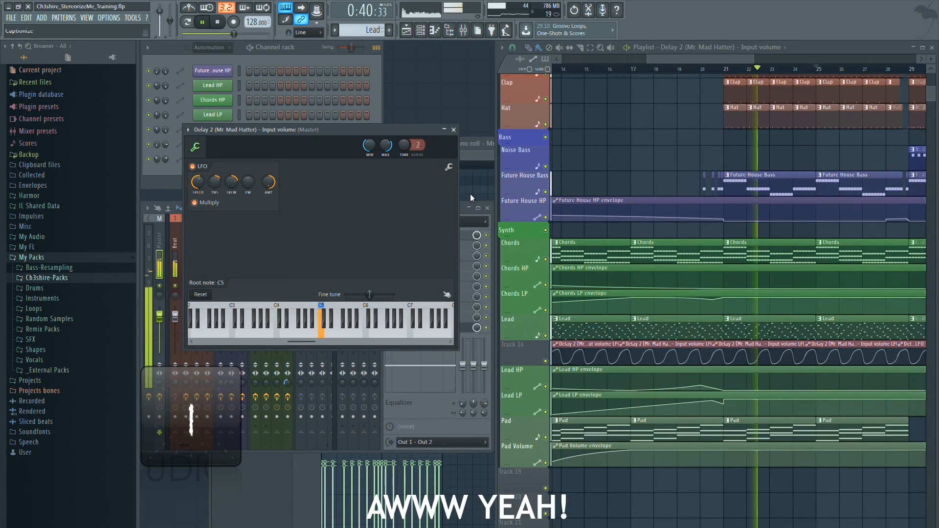
{"action": "left_click", "coordinate": [453, 129]}
{"action": "scroll", "coordinate": [630, 142], "scroll_direction": "up", "scroll_amount": 2}
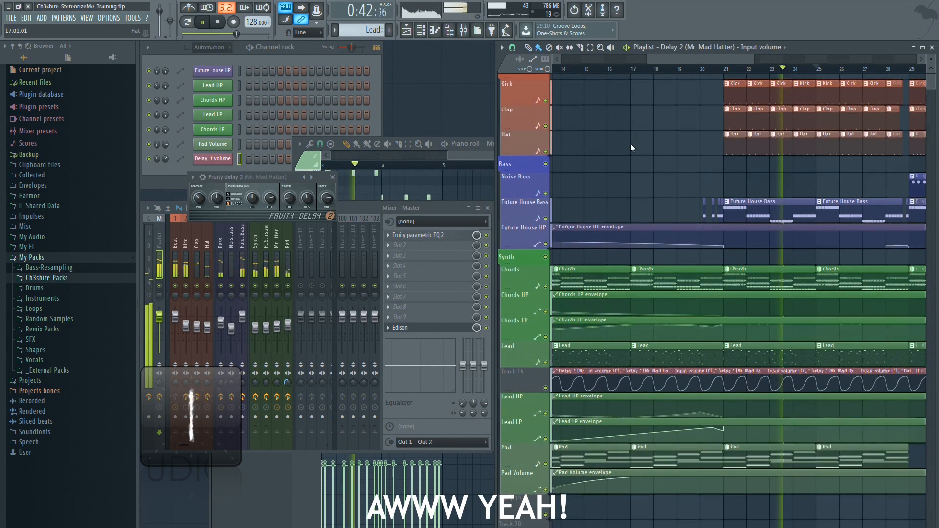
{"action": "scroll", "coordinate": [632, 145], "scroll_direction": "down", "scroll_amount": 3}
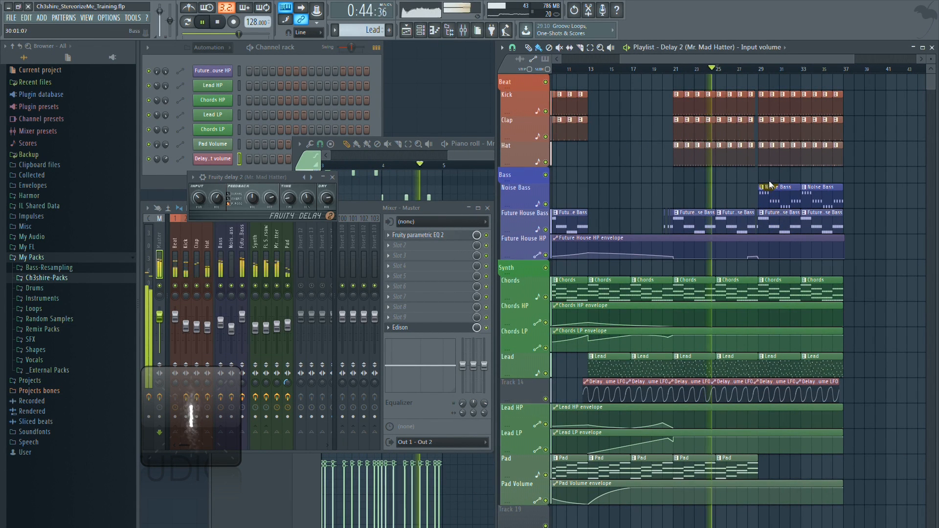
Step: Load the Autopan preset from the Panorama folder of the Ch3shire P4TcHD 2.15 FX pack onto the Hat mixer track
{"action": "double_click", "coordinate": [708, 150]}
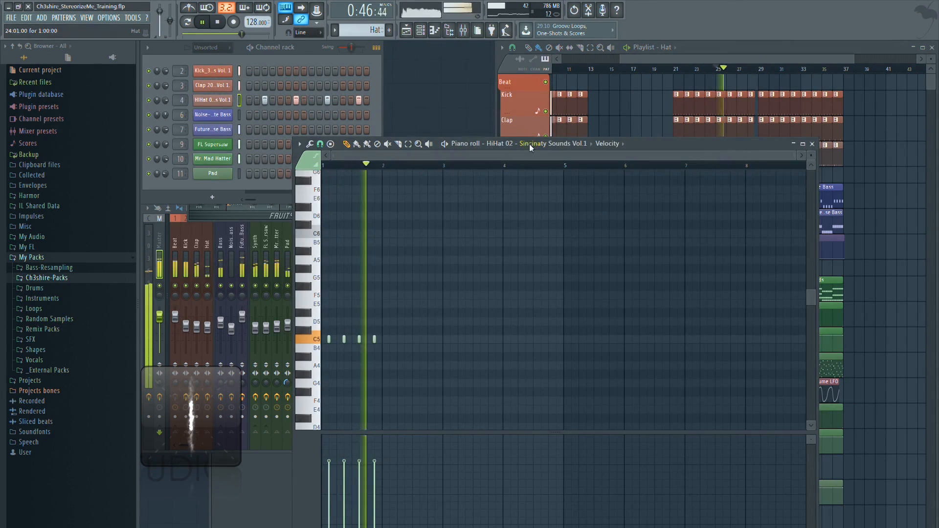
{"action": "left_click", "coordinate": [209, 101]}
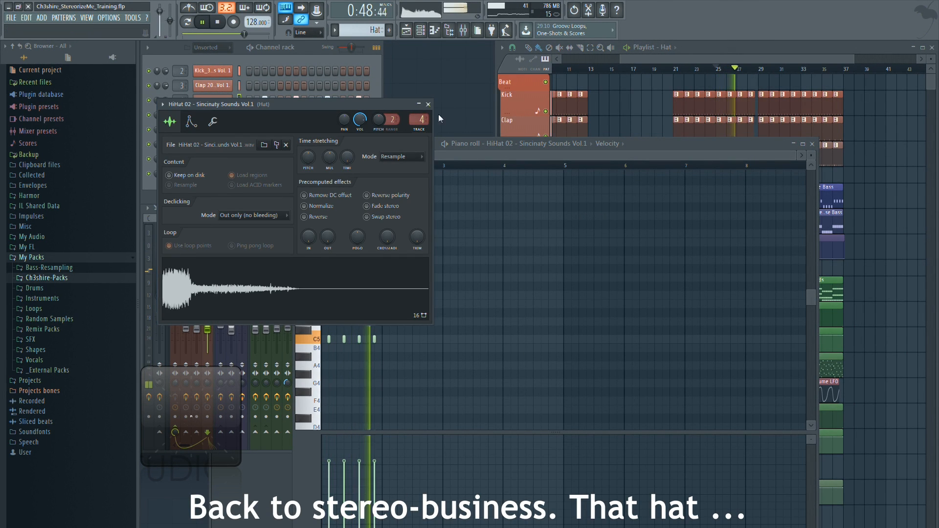
{"action": "left_click", "coordinate": [428, 105]}
{"action": "left_click", "coordinate": [212, 248]}
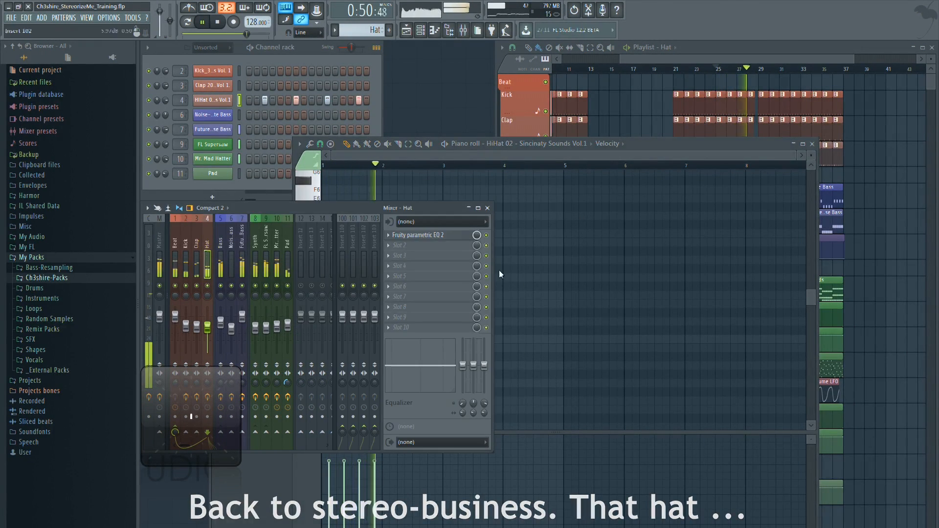
{"action": "left_click", "coordinate": [41, 277]}
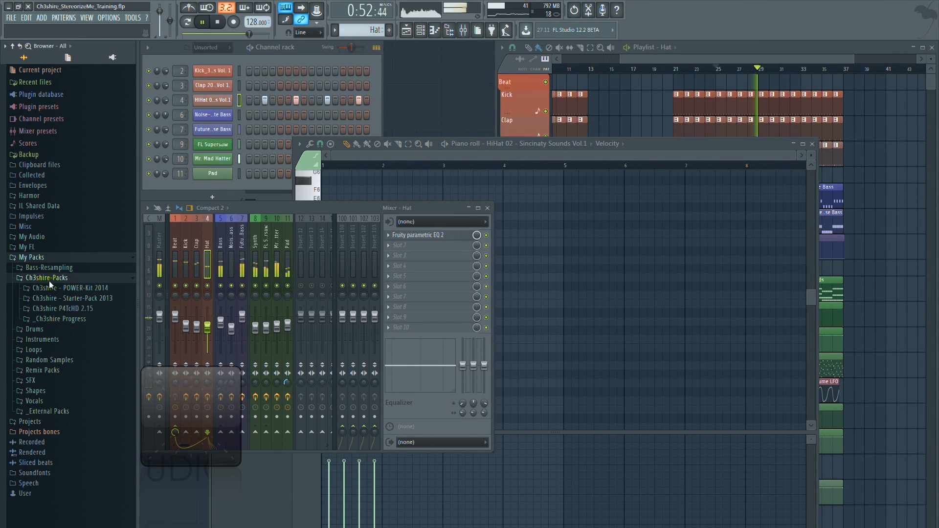
{"action": "left_click", "coordinate": [68, 309]}
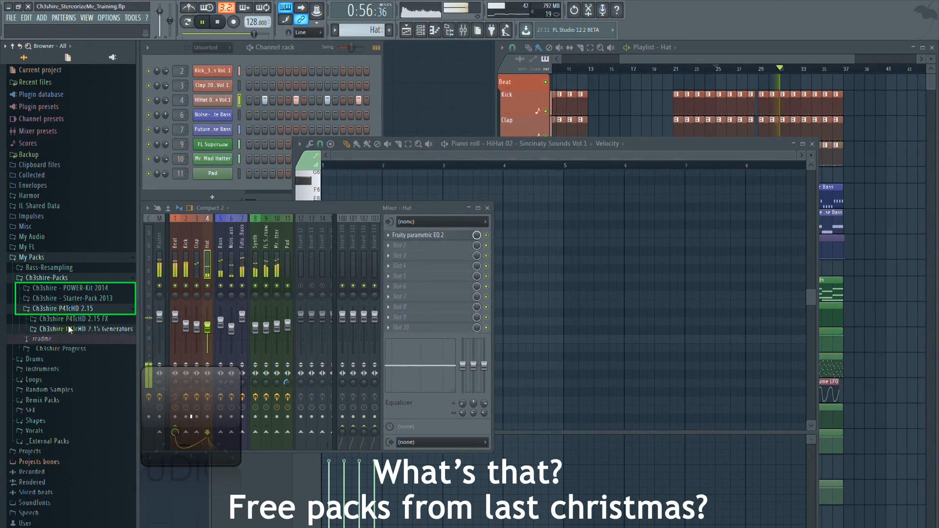
{"action": "left_click", "coordinate": [69, 318]}
{"action": "left_click", "coordinate": [66, 340]}
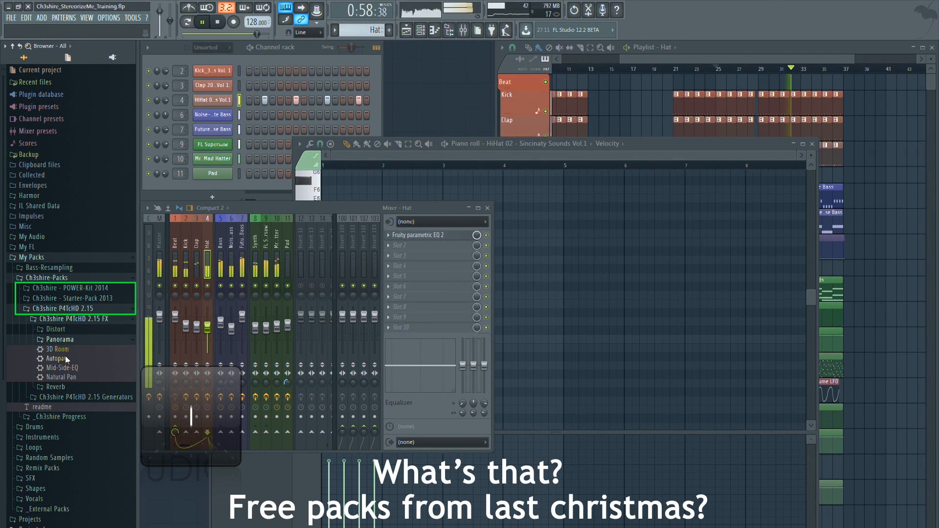
{"action": "left_click_drag", "start_coordinate": [63, 356], "coordinate": [418, 241]}
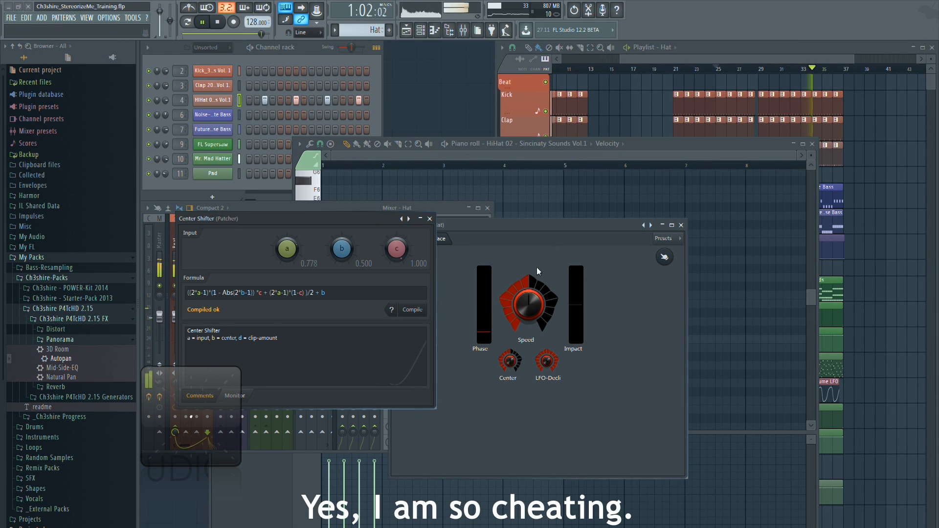
Step: Adjust the speed and impact of the Autopan on the Hat track, and close the effect's main window
{"action": "mouse_move", "coordinate": [531, 304]}
{"action": "left_mouse_down"}
{"action": "mouse_move", "coordinate": [572, 331]}
{"action": "mouse_move", "coordinate": [577, 318]}
{"action": "left_mouse_up"}
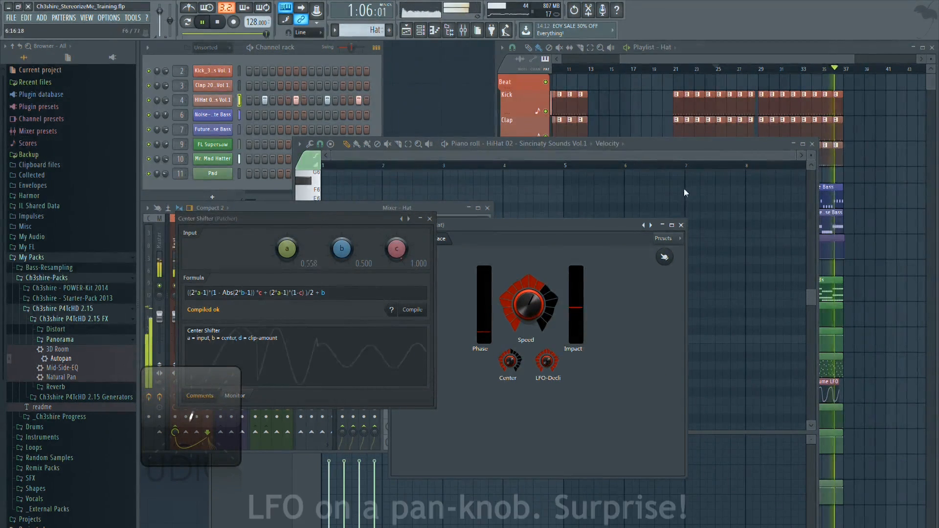
{"action": "left_click", "coordinate": [681, 225]}
{"action": "left_click", "coordinate": [921, 215]}
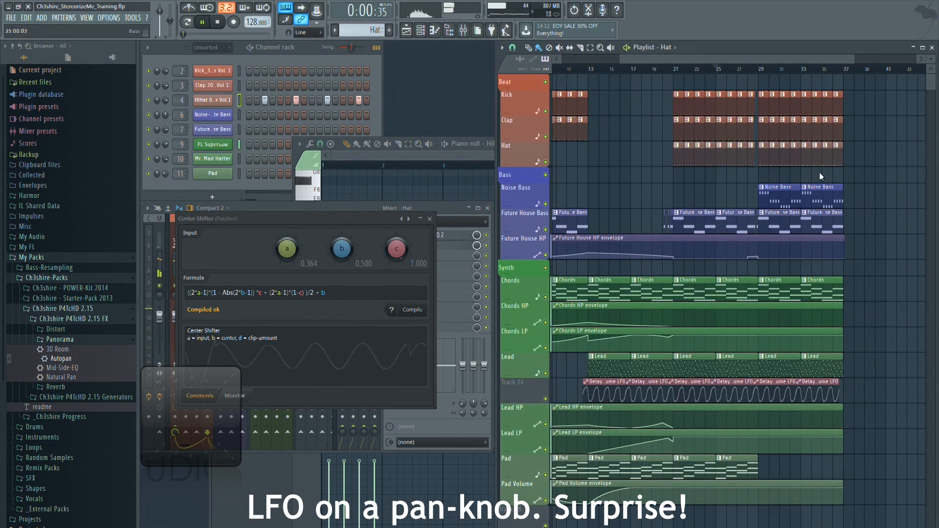
Step: Play the song from about bar 30, view the Noise Bass pattern and its Noise-Gate Bass synth, and stop playback
{"action": "left_click", "coordinate": [768, 69]}
{"action": "double_click", "coordinate": [782, 196]}
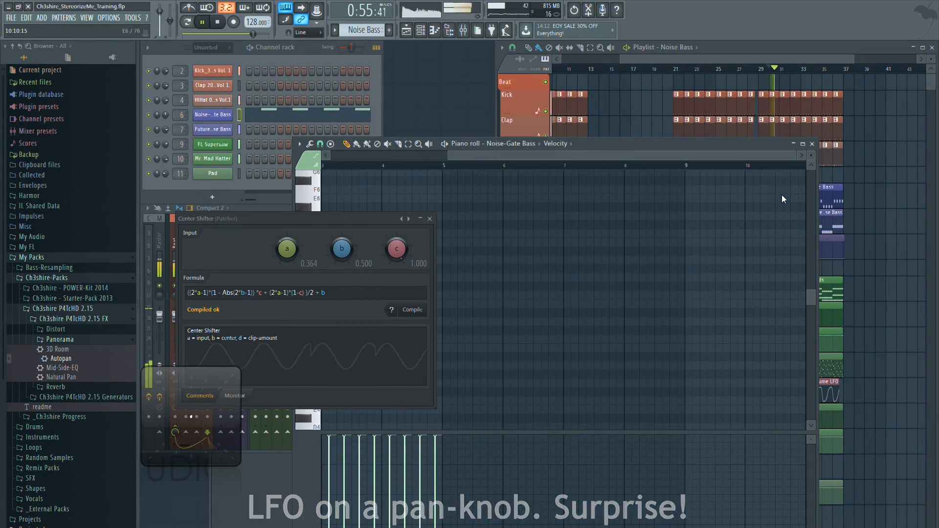
{"action": "left_click", "coordinate": [811, 145]}
{"action": "left_click", "coordinate": [219, 116]}
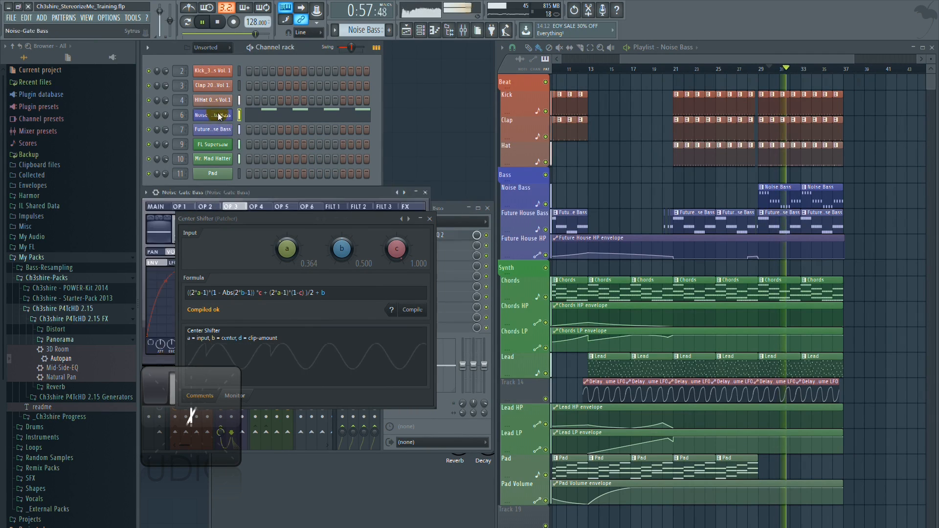
{"action": "left_click_drag", "start_coordinate": [400, 195], "coordinate": [645, 202]}
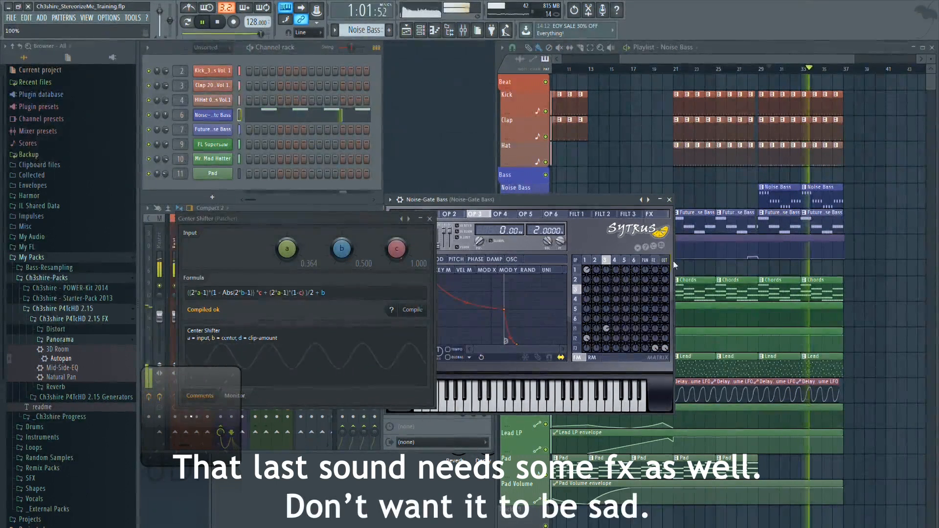
{"action": "right_click", "coordinate": [900, 213]}
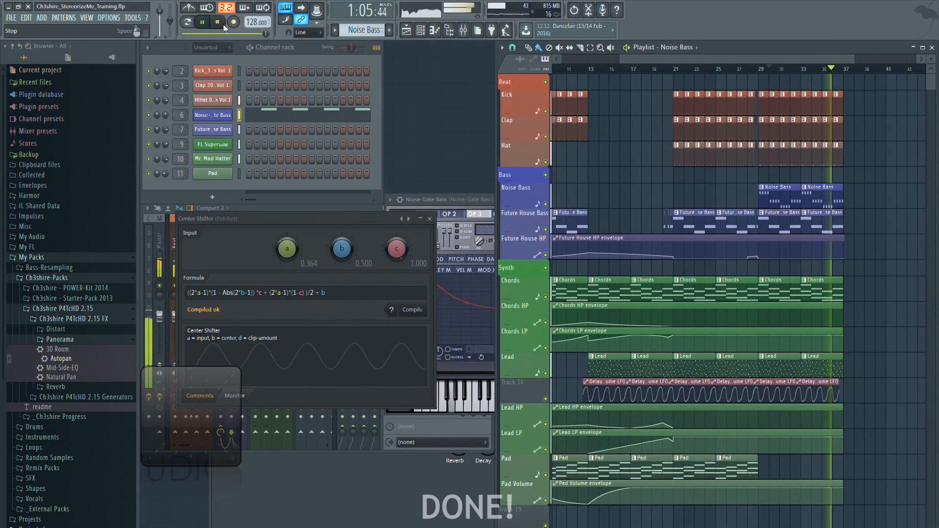
{"action": "left_click", "coordinate": [218, 23]}
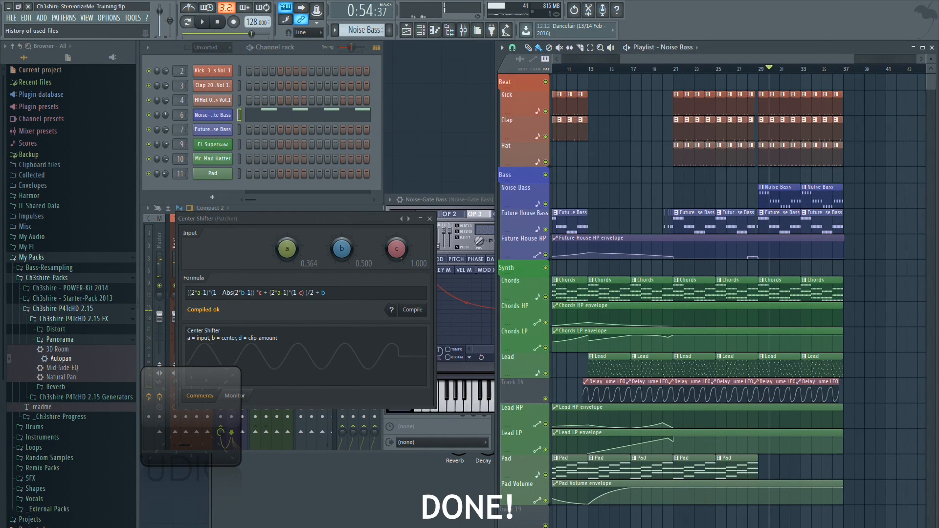